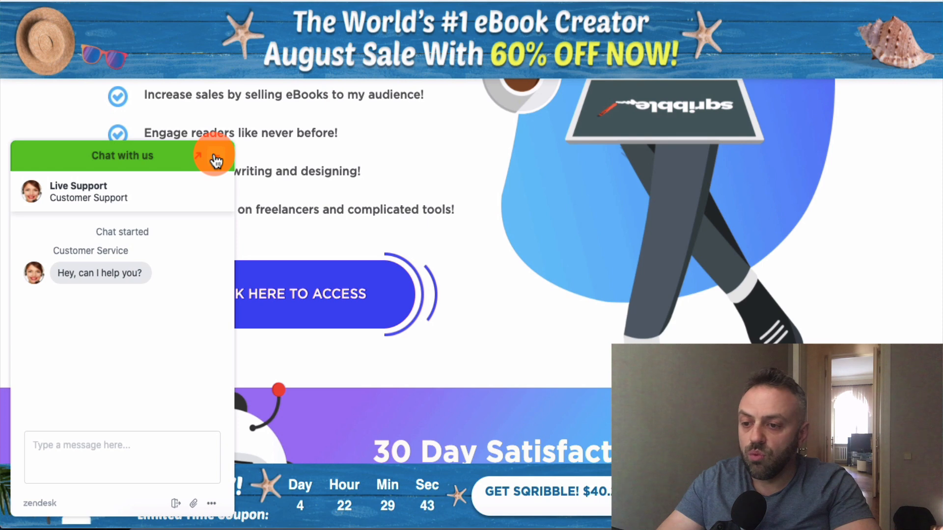
# Step: Close the support chat, open the ECom Renegades site dashboard and look through its list of all posts
pyautogui.click(215, 156)
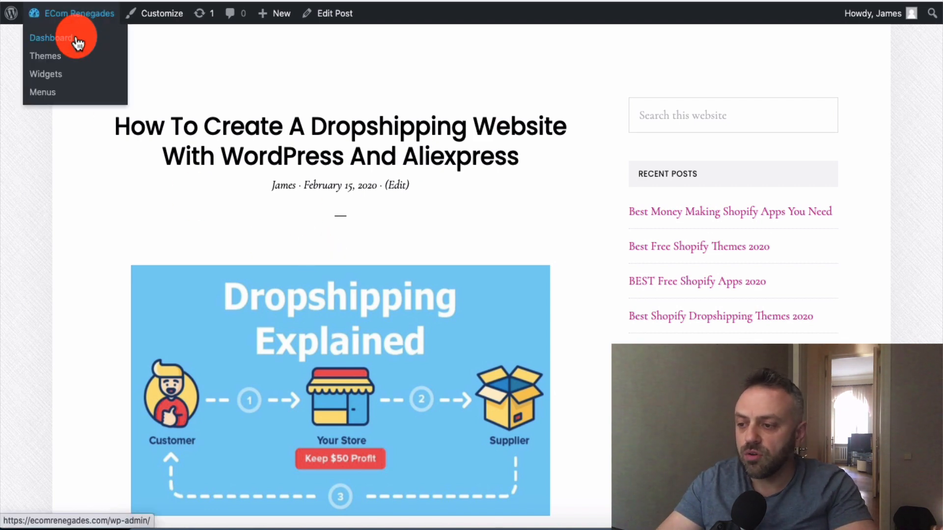
pyautogui.click(77, 36)
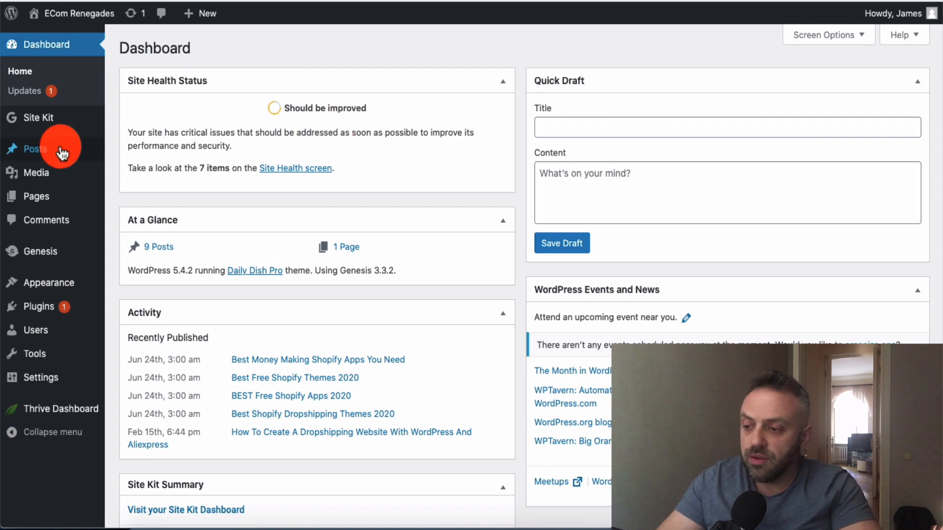
pyautogui.click(91, 148)
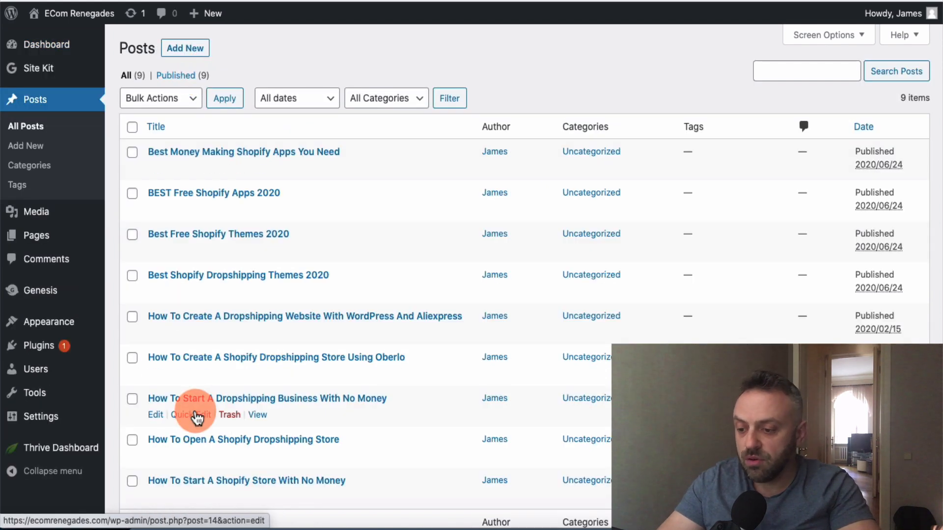
pyautogui.scroll(-1, 224, 420)
pyautogui.scroll(-1, 224, 420)
pyautogui.scroll(3, 222, 246)
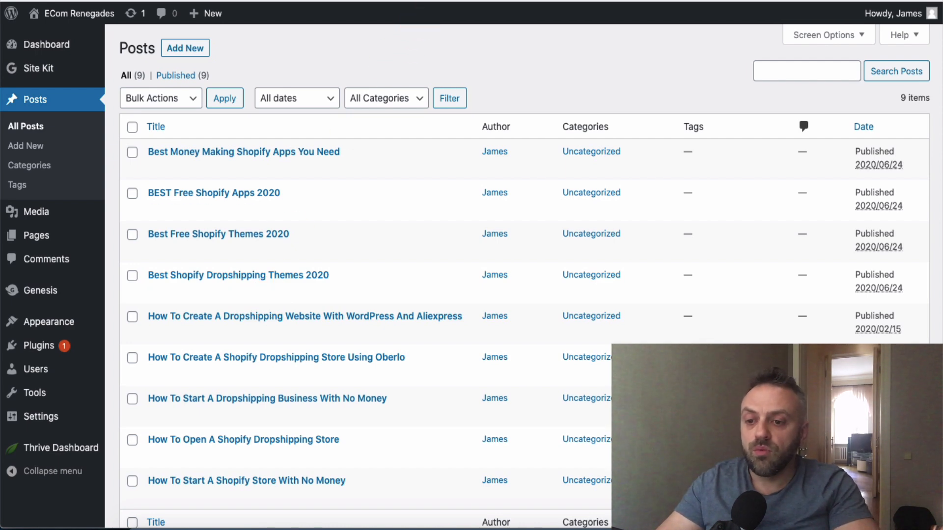
# Step: Return to the article on creating a dropshipping website with WordPress and Aliexpress and examine its text, email opt-in form and Shopify link
pyautogui.click(47, 44)
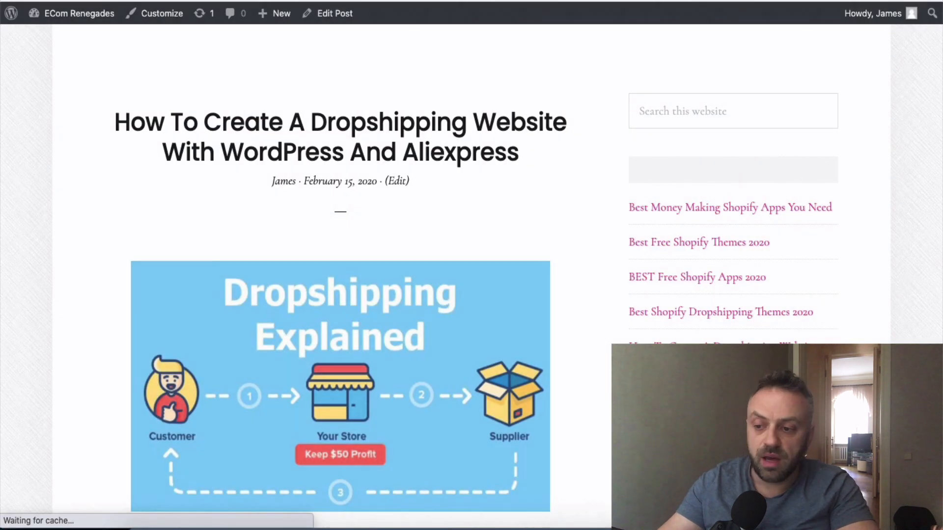
pyautogui.scroll(-15, 185, 162)
pyautogui.scroll(15, 184, 162)
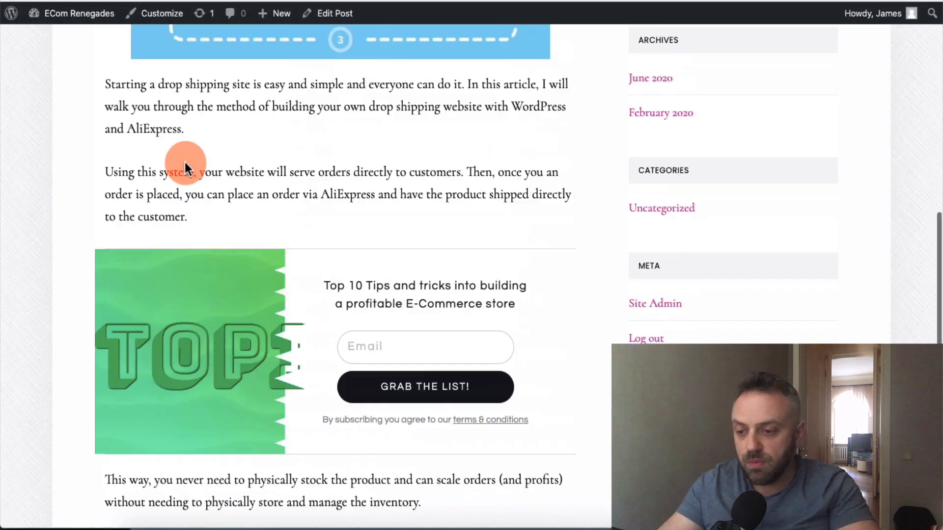
pyautogui.scroll(-1, 234, 343)
pyautogui.scroll(-5, 234, 343)
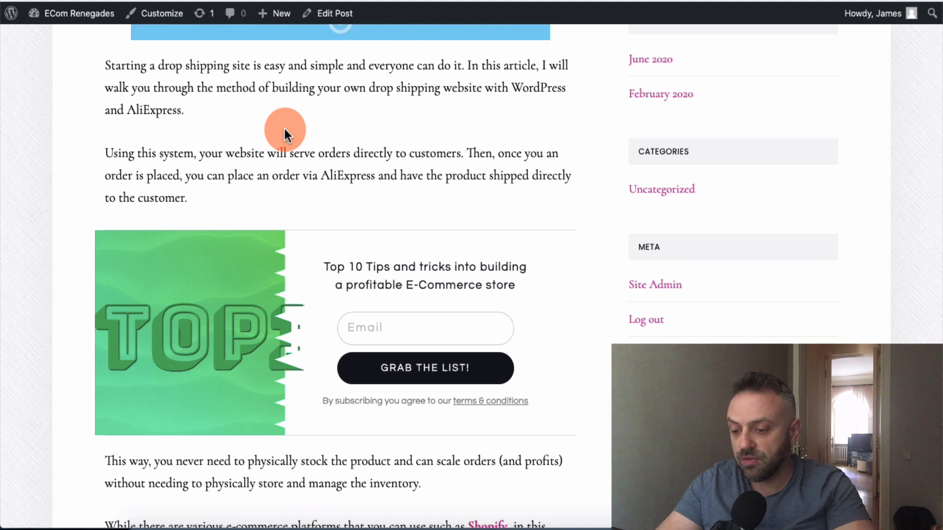
pyautogui.scroll(-3, 284, 128)
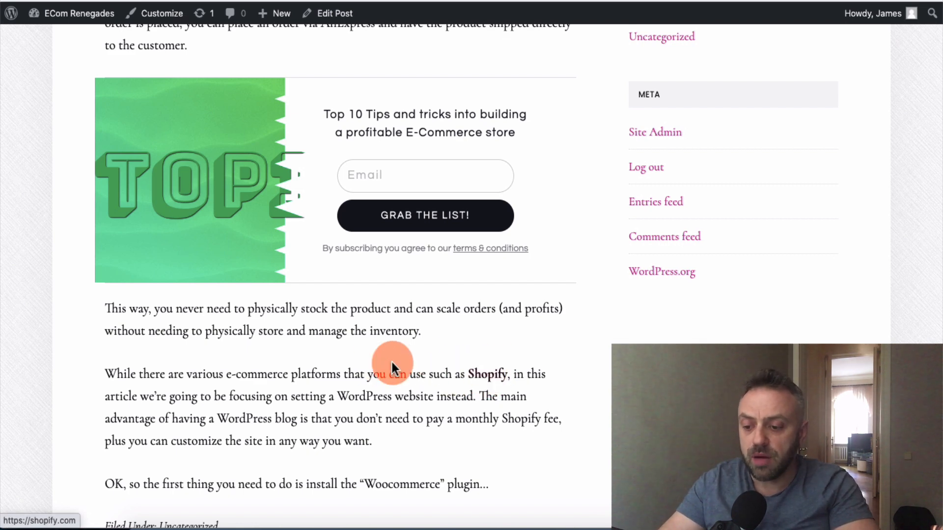
pyautogui.press('Home')
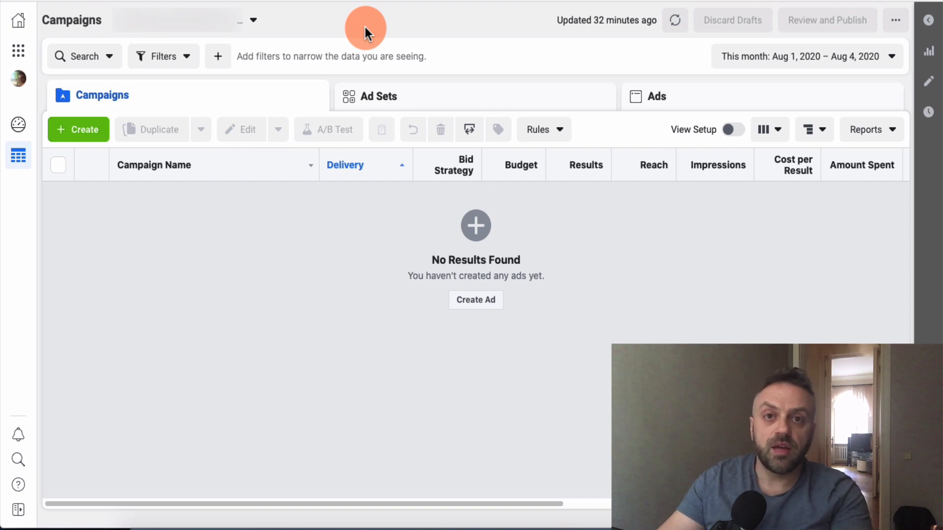
# Step: Create a draft ad campaign named C1 with an ad set named ADS1 and an ad named AD1
pyautogui.click(87, 128)
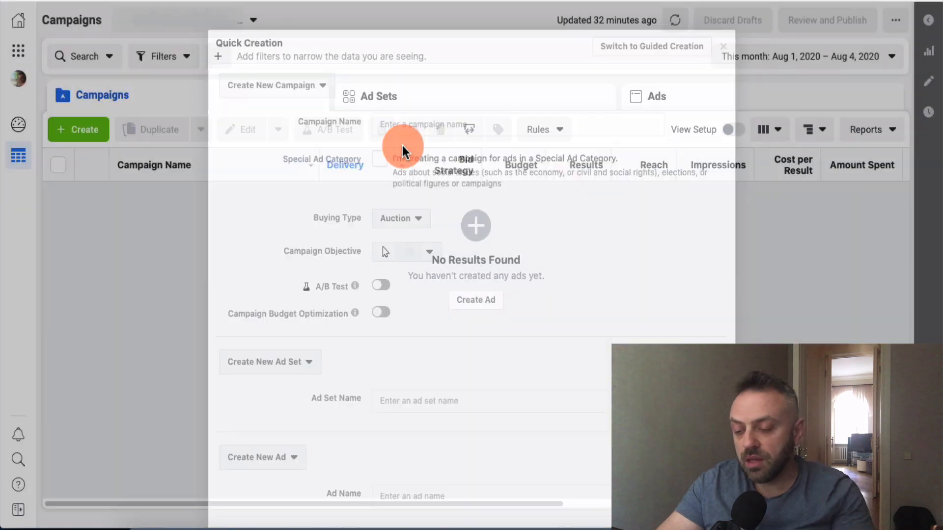
pyautogui.click(402, 145)
pyautogui.write('C1')
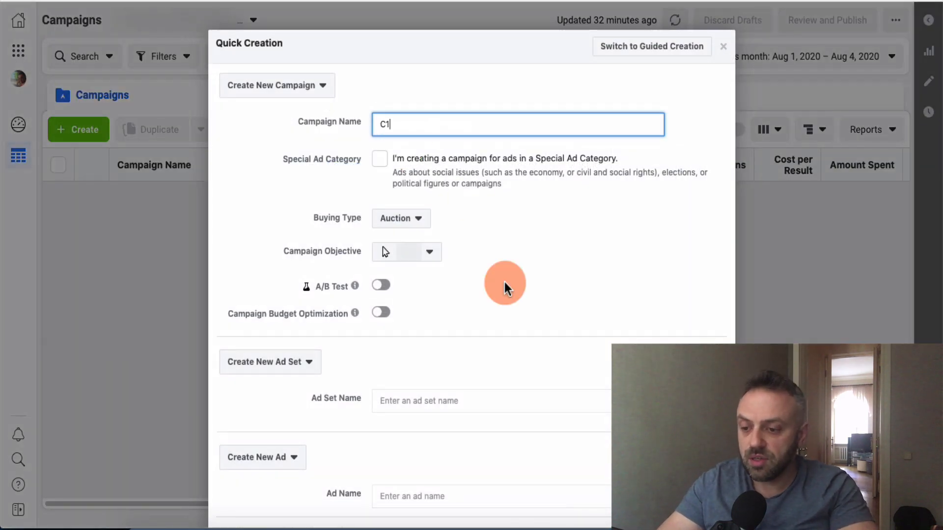
pyautogui.scroll(-2, 506, 285)
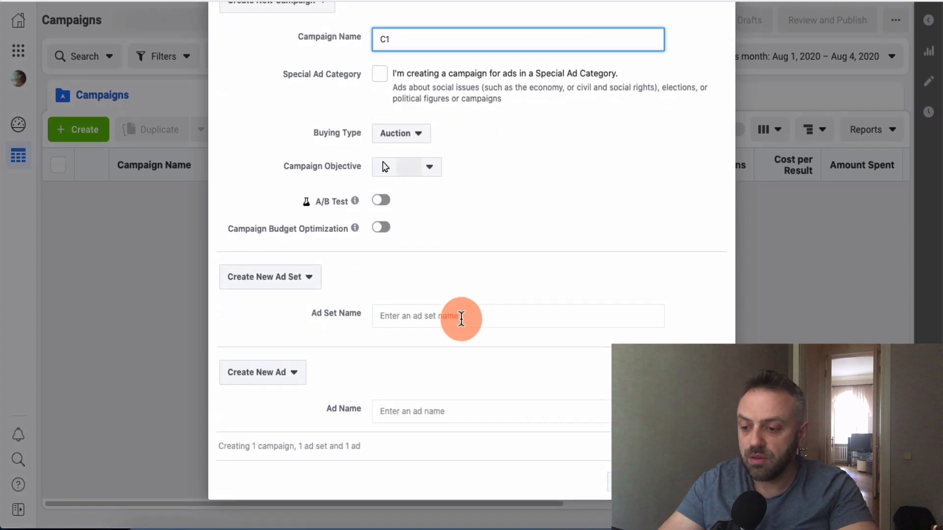
pyautogui.click(459, 318)
pyautogui.write('AD')
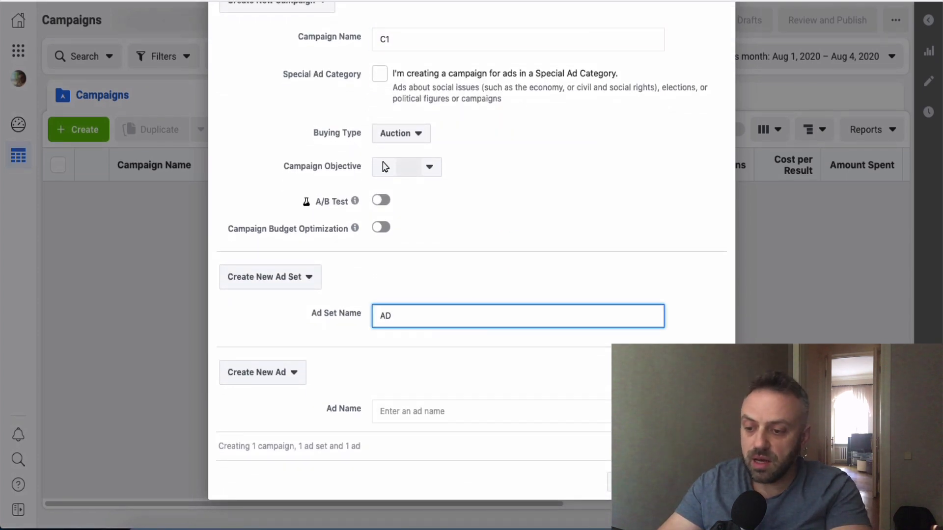
pyautogui.write('S1')
pyautogui.click(465, 411)
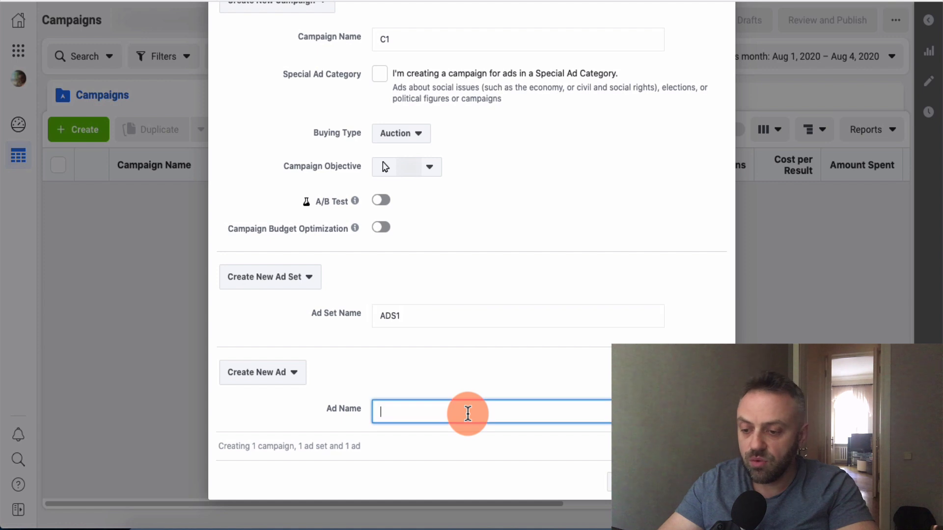
pyautogui.write('AD1')
pyautogui.click(652, 302)
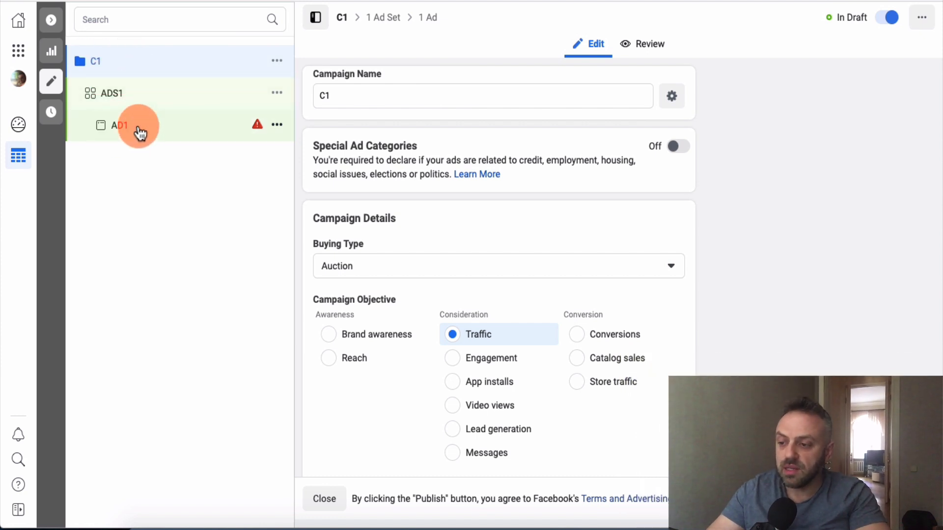
# Step: Open the ADS1 ad set and set its daily budget to $10.00
pyautogui.click(154, 95)
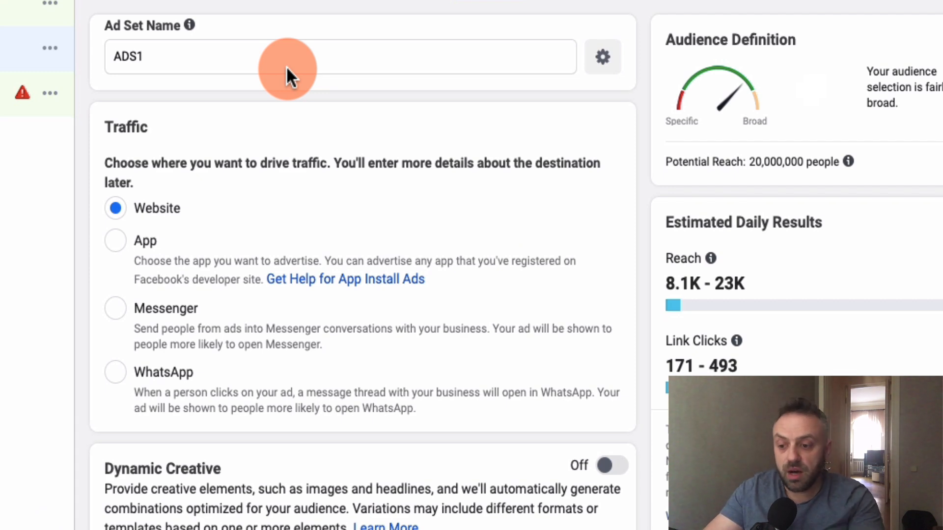
pyautogui.scroll(-5, 261, 289)
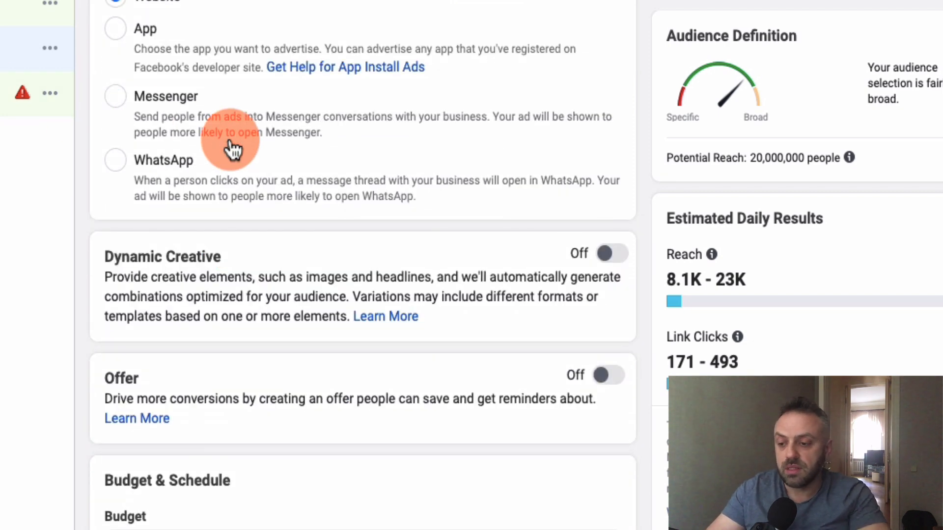
pyautogui.scroll(-5, 240, 248)
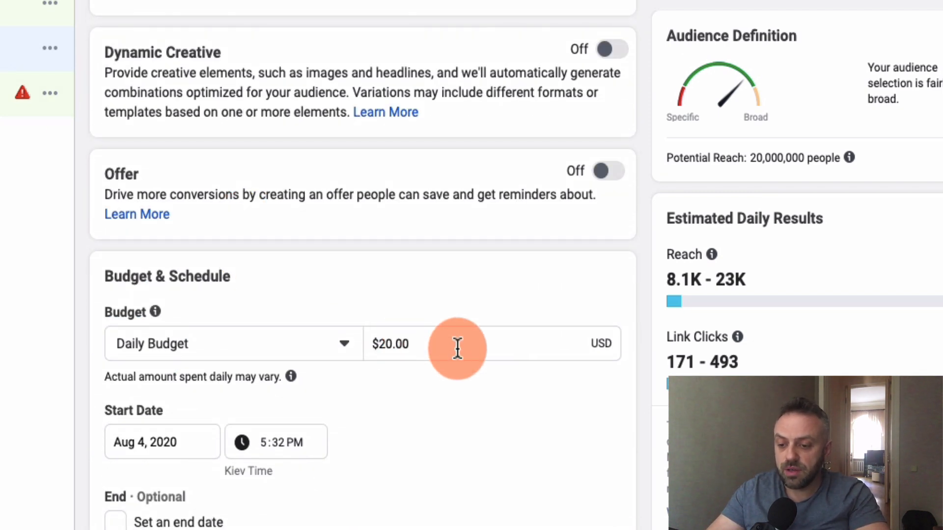
pyautogui.tripleClick(457, 349)
pyautogui.write('10')
pyautogui.click(401, 414)
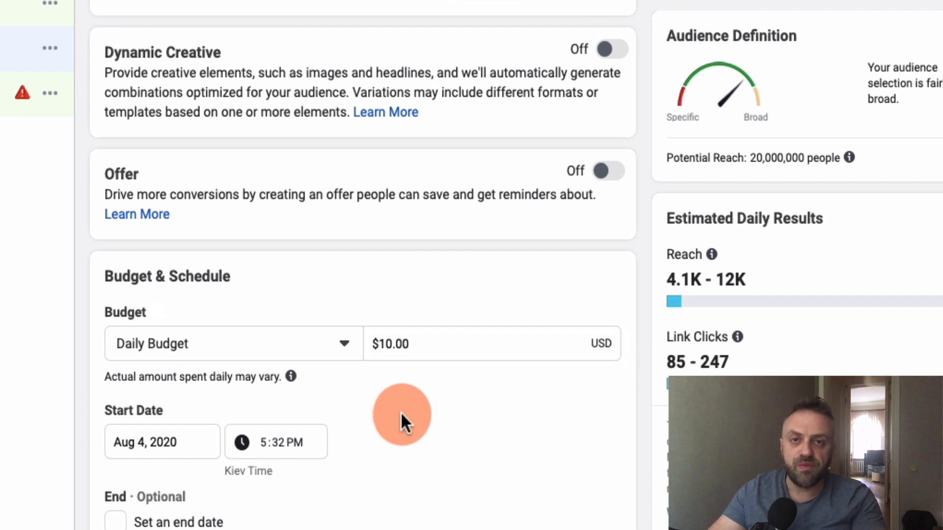
# Step: Schedule the ad set to start on Aug 5, 2020 at 12:00 AM
pyautogui.click(141, 445)
pyautogui.click(219, 292)
pyautogui.click(264, 442)
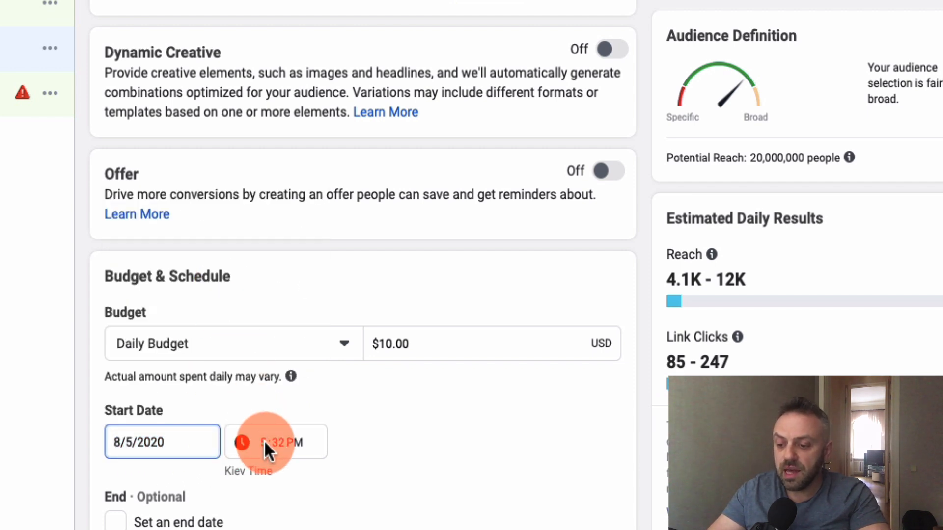
pyautogui.write('12:00 AM')
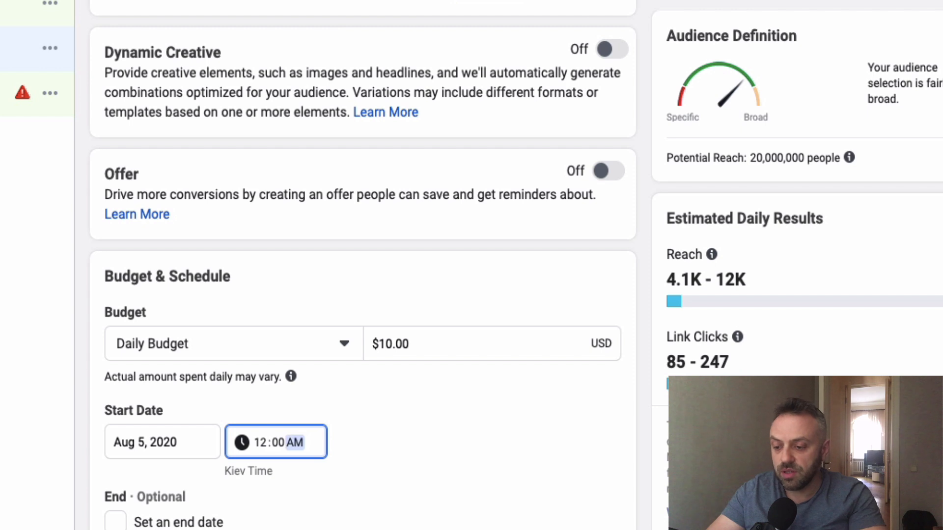
pyautogui.click(379, 431)
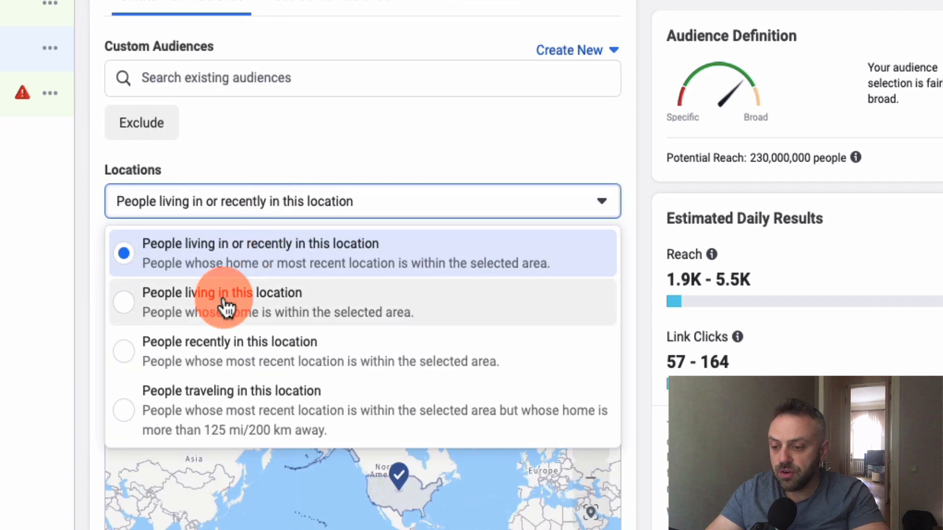
# Step: Restrict the audience's location to "People living in this location" and set its minimum age to 25
pyautogui.click(225, 305)
pyautogui.scroll(-10, 344, 134)
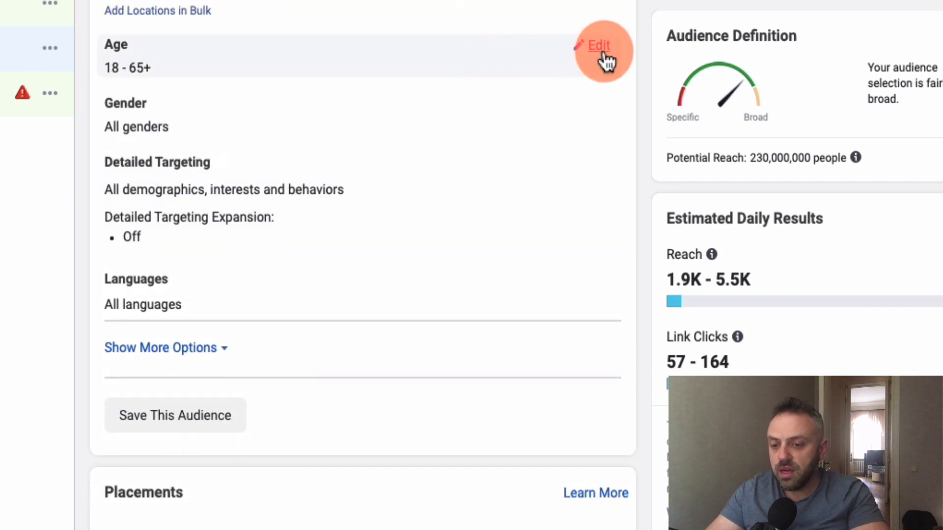
pyautogui.click(600, 49)
pyautogui.click(158, 76)
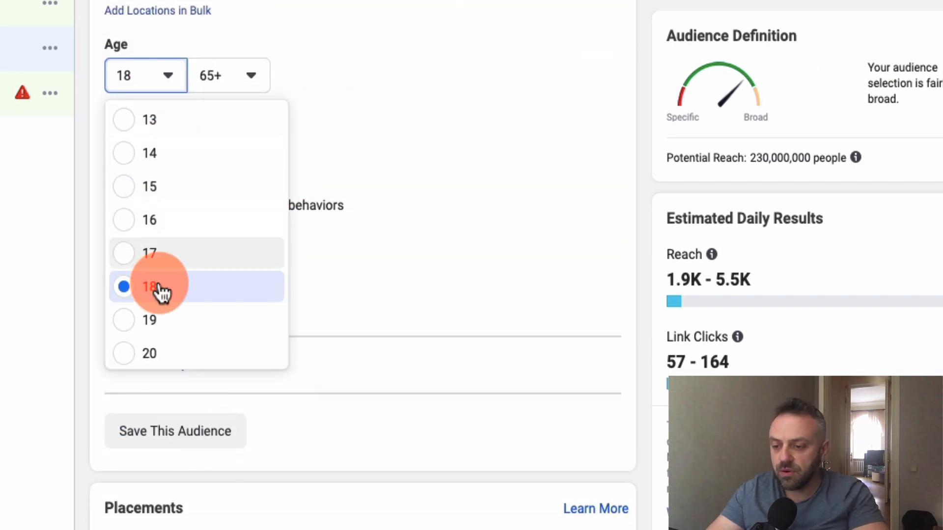
pyautogui.scroll(-3, 159, 292)
pyautogui.click(126, 362)
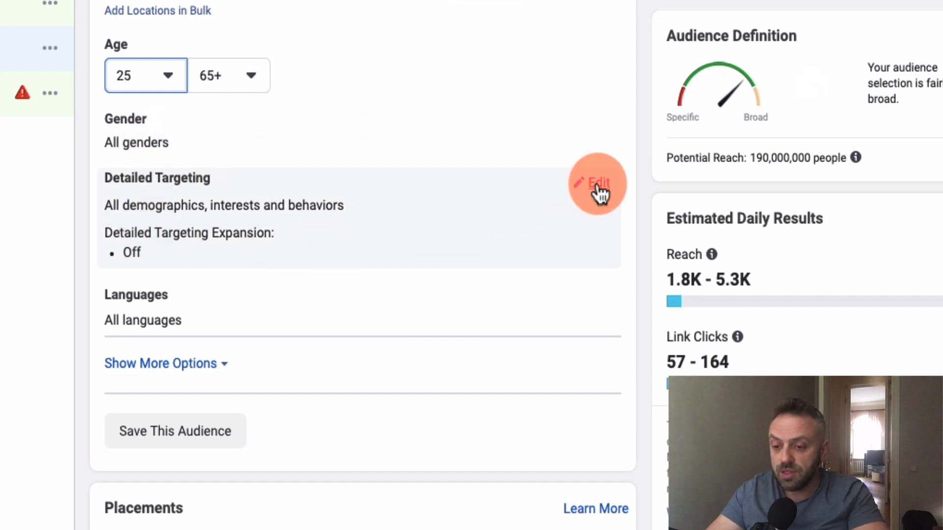
# Step: Check the Sqribble affiliate page, search detailed targeting for "ebook" and include the E-books interest in the audience
pyautogui.click(599, 184)
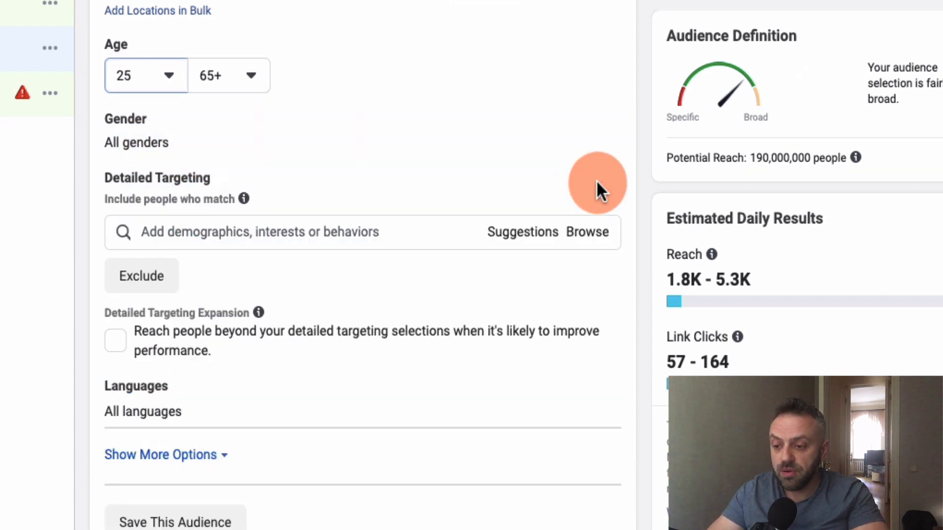
pyautogui.click(318, 229)
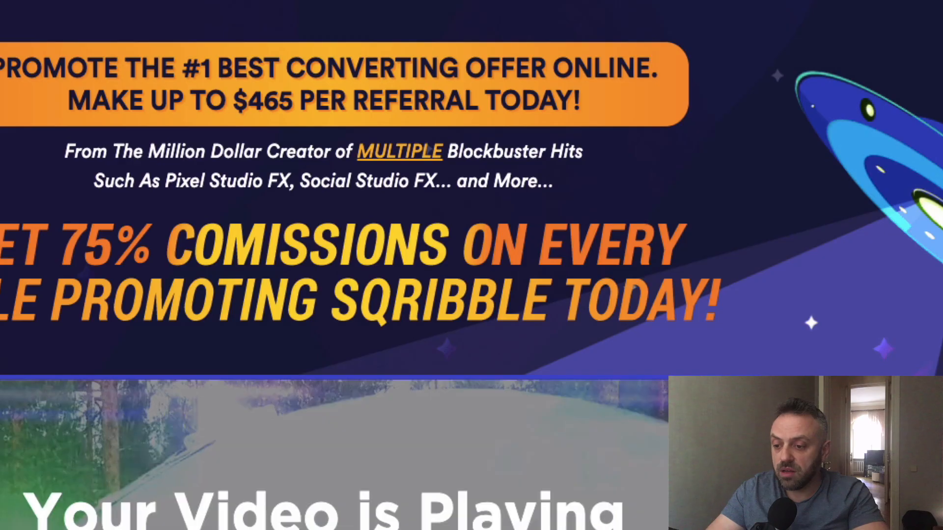
pyautogui.click(81, 170)
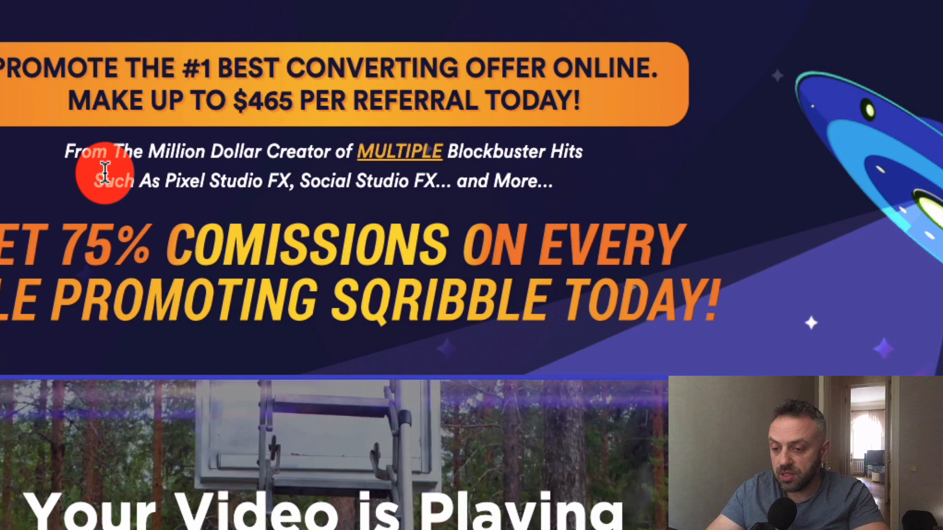
pyautogui.scroll(-2, 101, 179)
pyautogui.scroll(2, 104, 172)
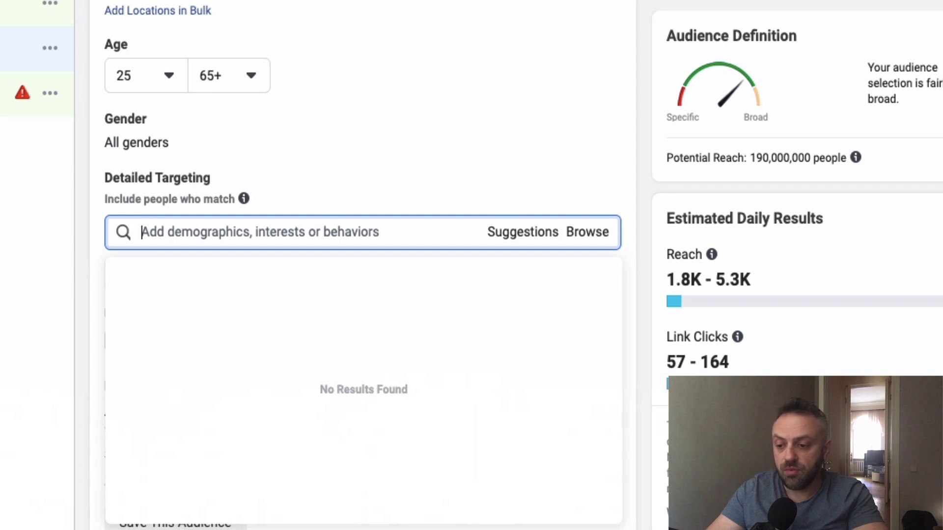
pyautogui.click(276, 203)
pyautogui.write('ebook')
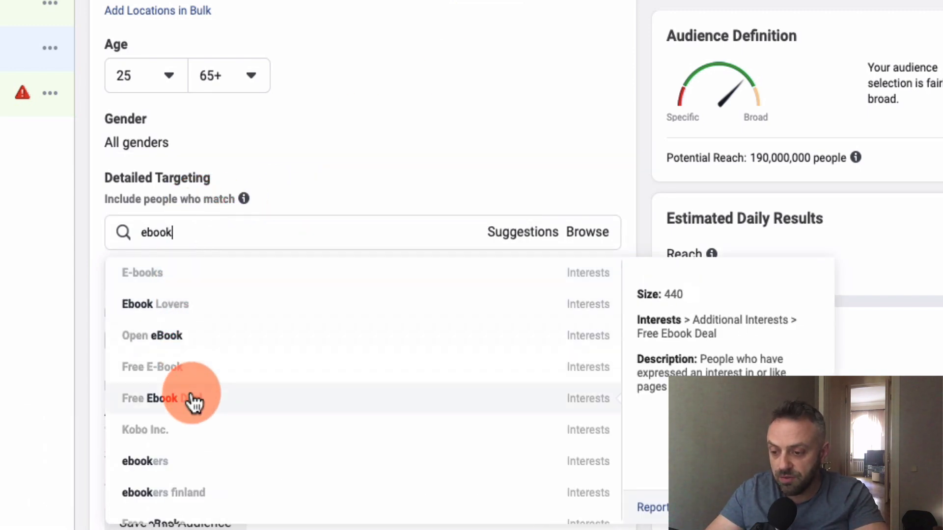
pyautogui.click(234, 282)
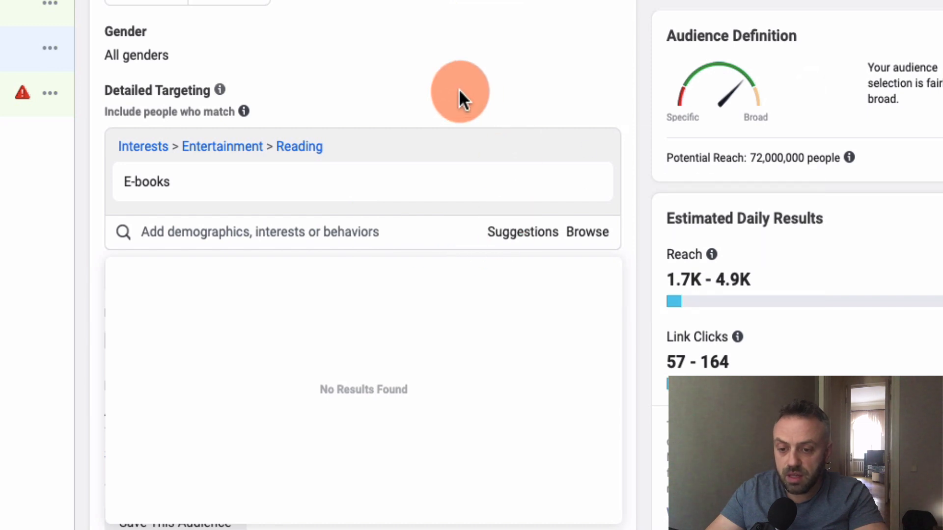
pyautogui.moveTo(770, 153)
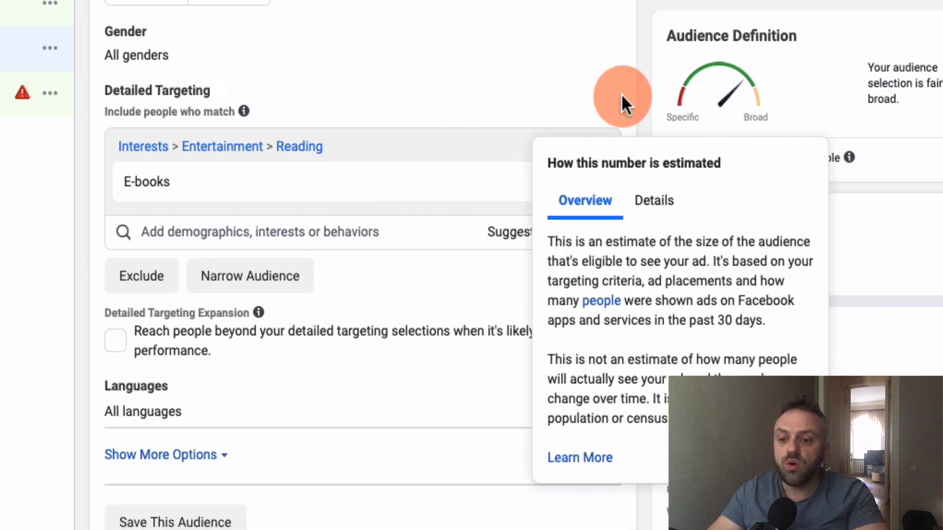
pyautogui.doubleClick(457, 108)
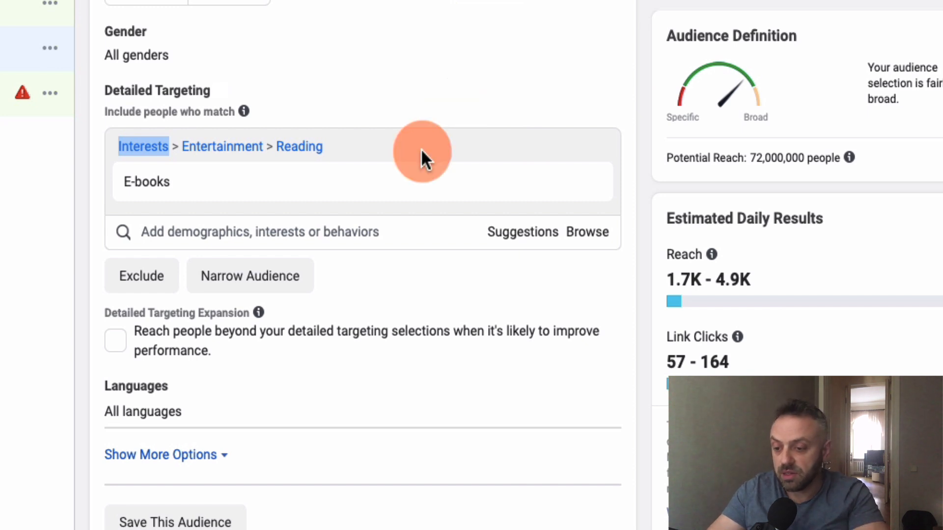
# Step: Add a narrowing condition to the detailed targeting and search it for "make money" interests
pyautogui.click(256, 289)
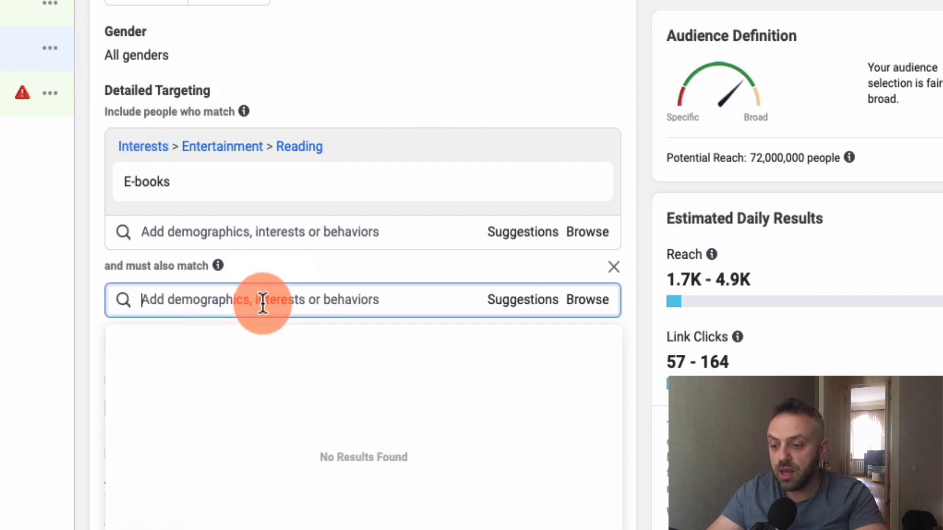
pyautogui.write('make m')
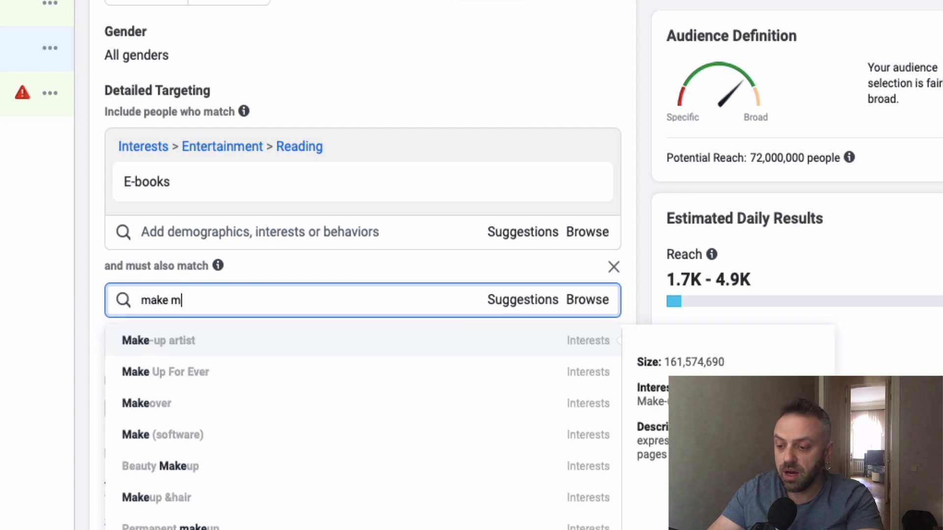
pyautogui.write('oney')
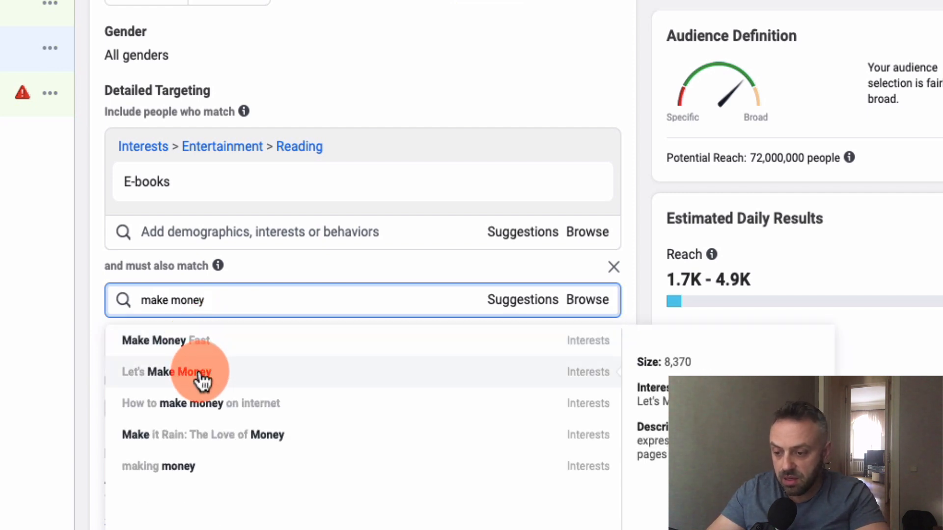
pyautogui.click(207, 473)
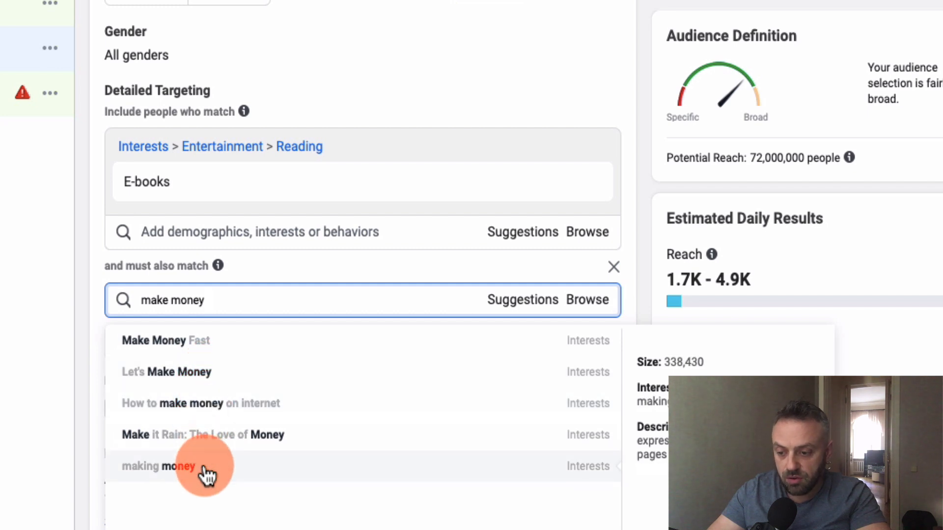
# Step: Search the narrowing condition for "entrepreneur" and require the audience to also match the Entrepreneurship interest
pyautogui.click(227, 301)
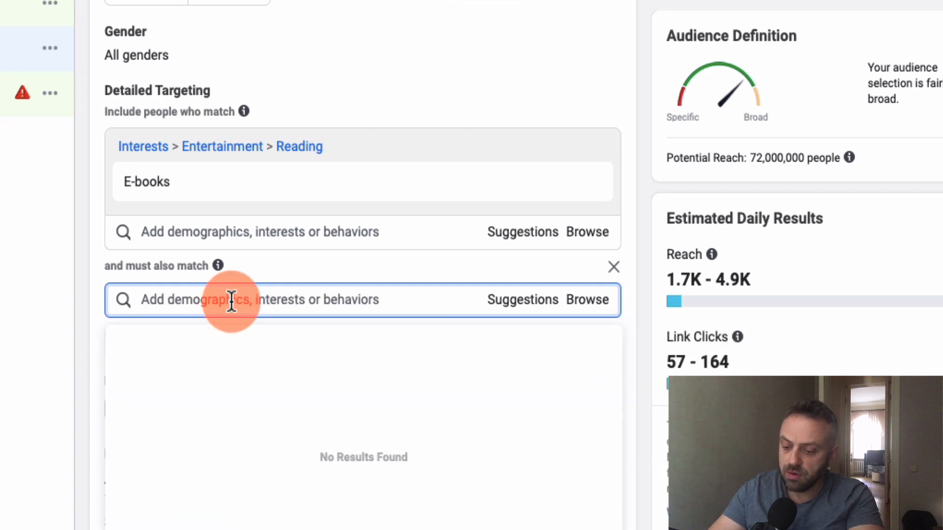
pyautogui.write('entrepreneur')
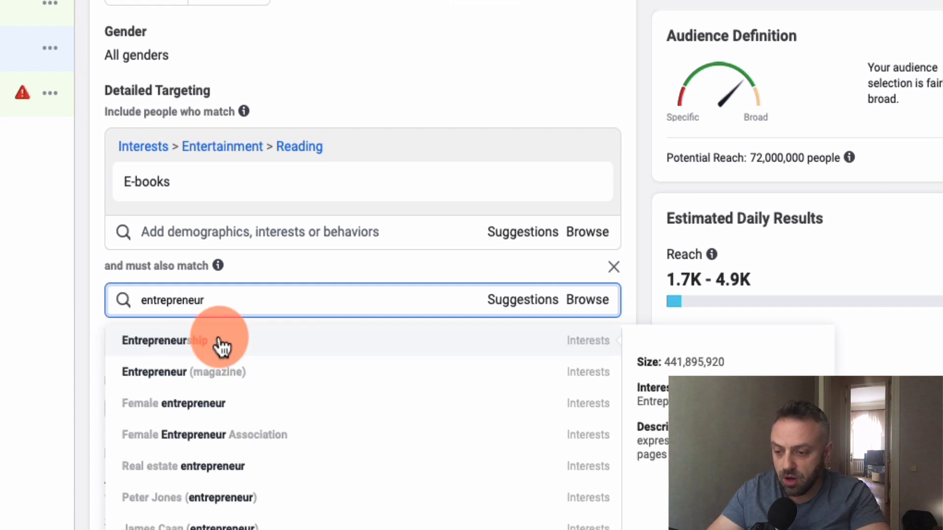
pyautogui.click(220, 344)
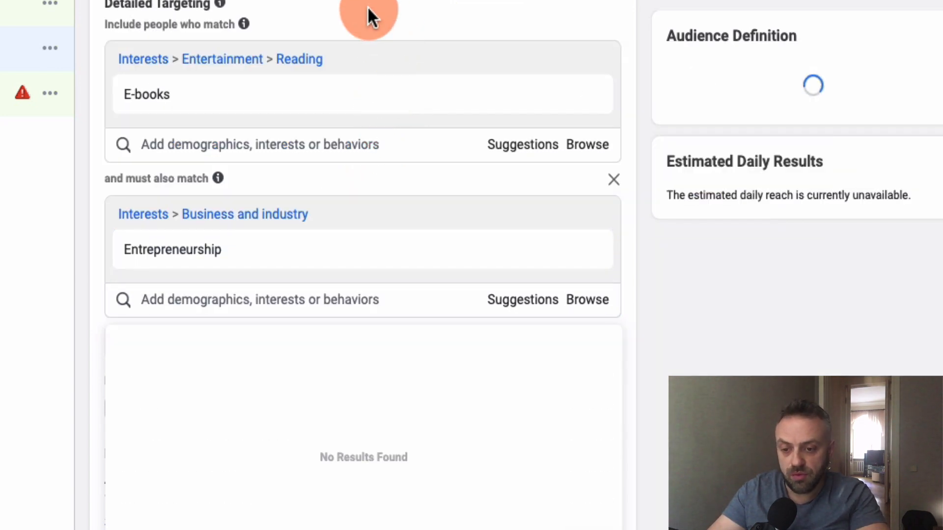
pyautogui.click(368, 6)
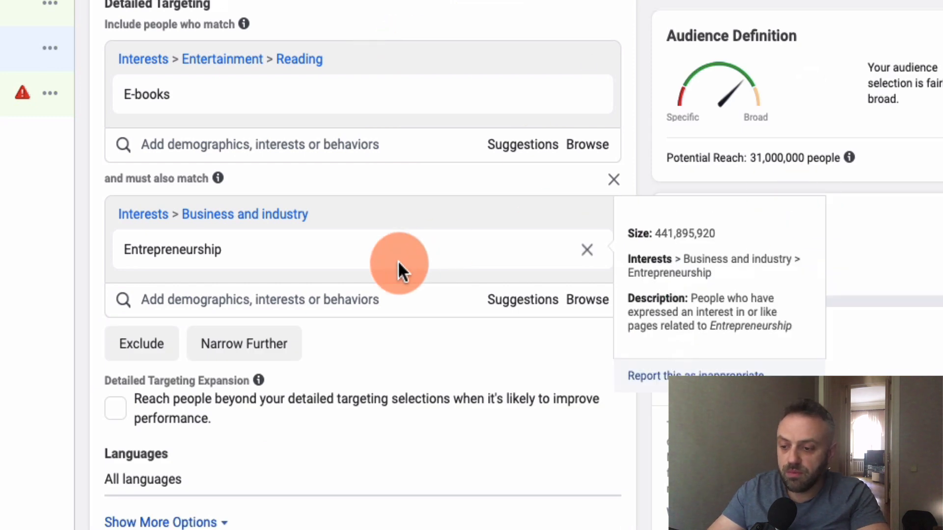
# Step: Replace the E-books and Entrepreneurship interests with Self-publishing, and review the ad set's placement and delivery settings
pyautogui.click(226, 356)
pyautogui.click(256, 367)
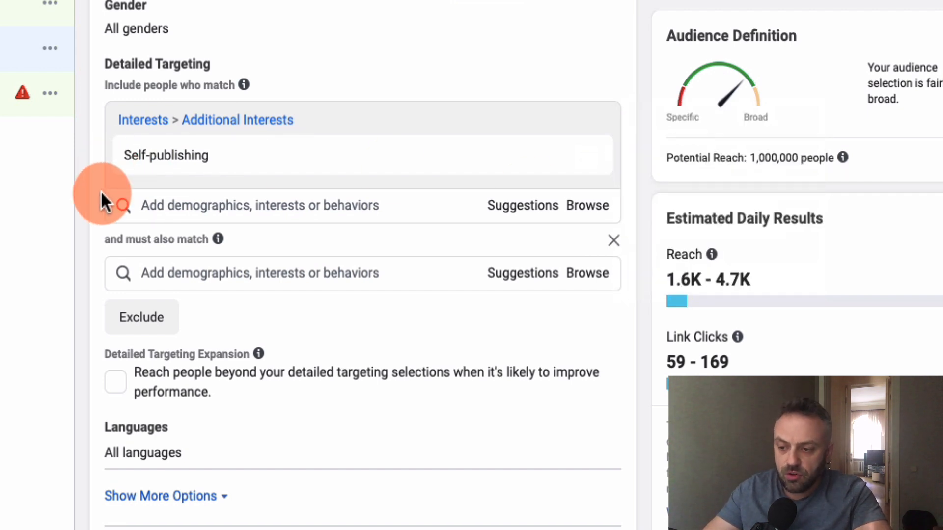
pyautogui.scroll(-8, 101, 197)
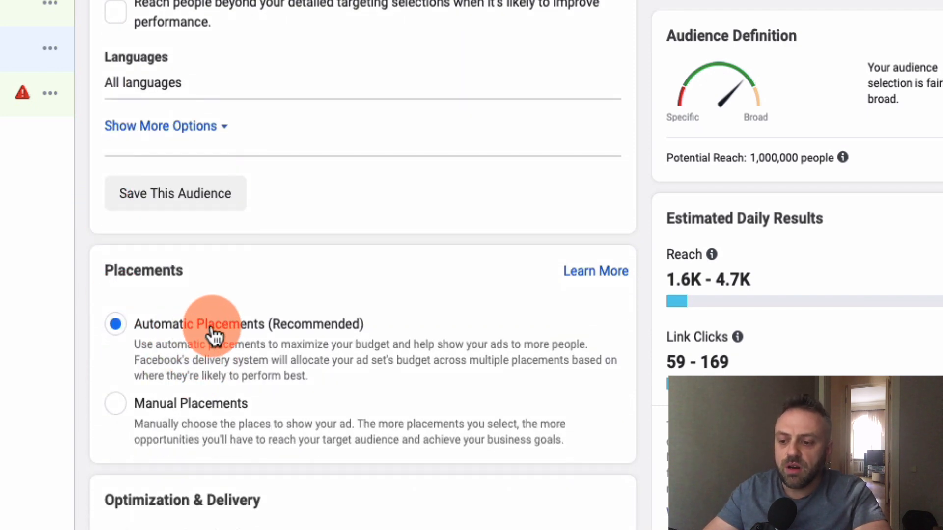
pyautogui.scroll(-5, 220, 428)
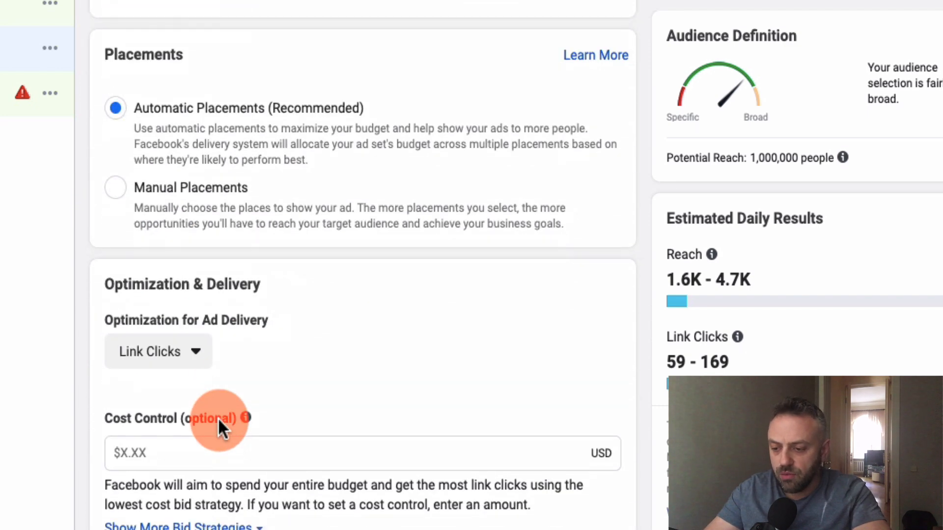
pyautogui.scroll(18, 217, 418)
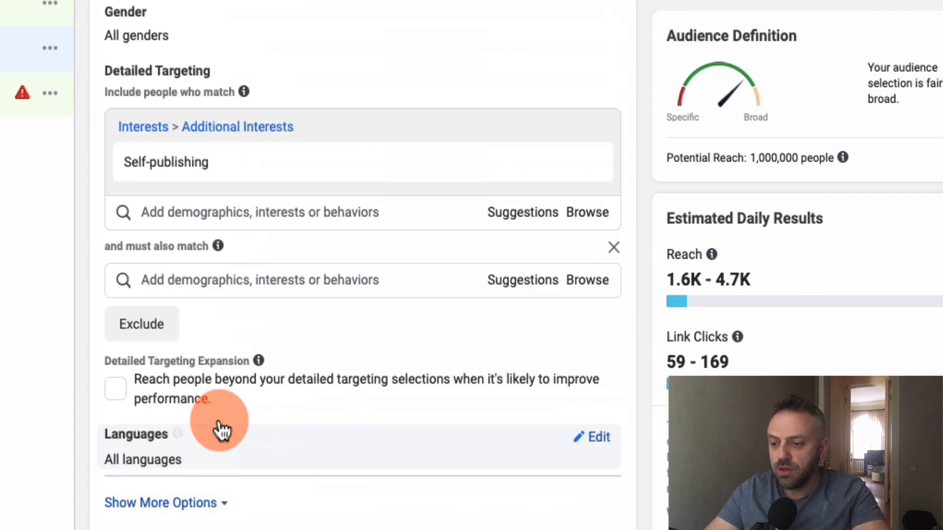
pyautogui.scroll(2, 219, 419)
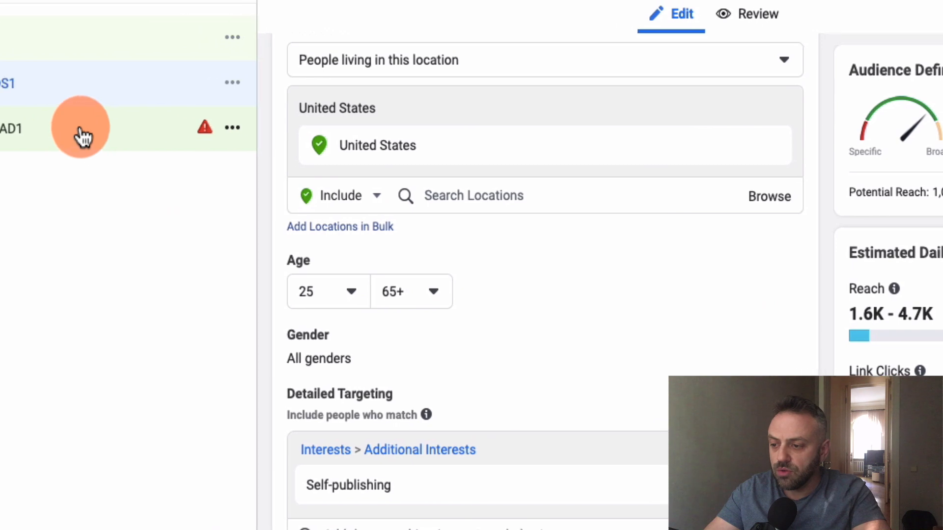
# Step: Open the AD1 ad and start adding an image to its media from the free stock photos
pyautogui.click(213, 156)
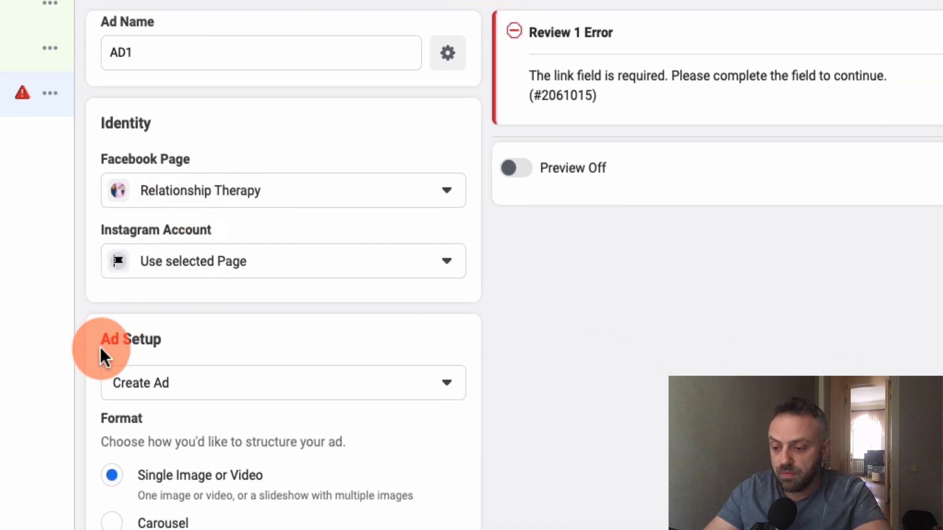
pyautogui.scroll(-5, 100, 346)
pyautogui.scroll(-7, 99, 347)
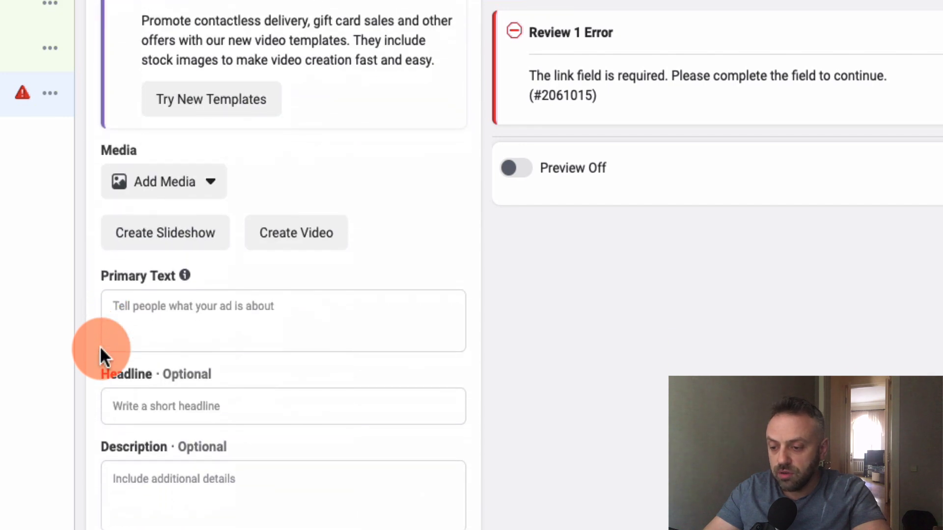
pyautogui.click(198, 178)
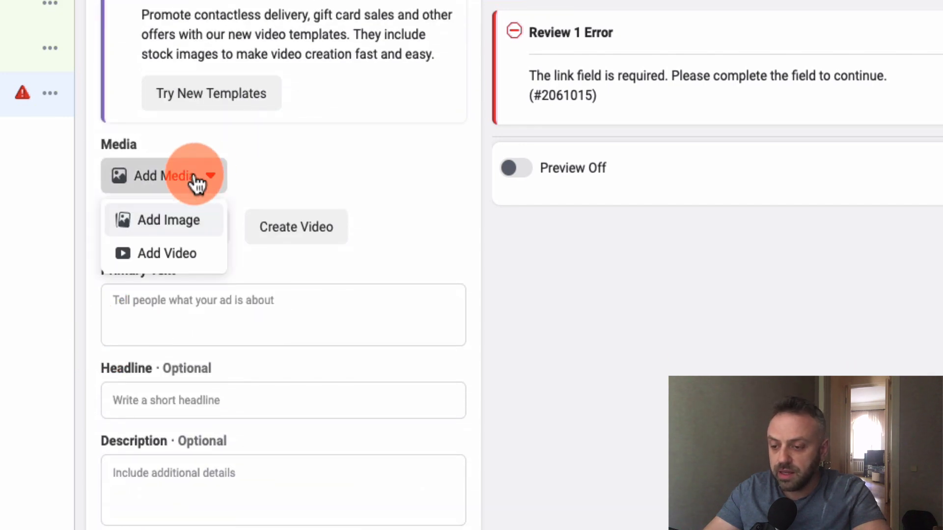
pyautogui.click(178, 220)
pyautogui.click(7, 68)
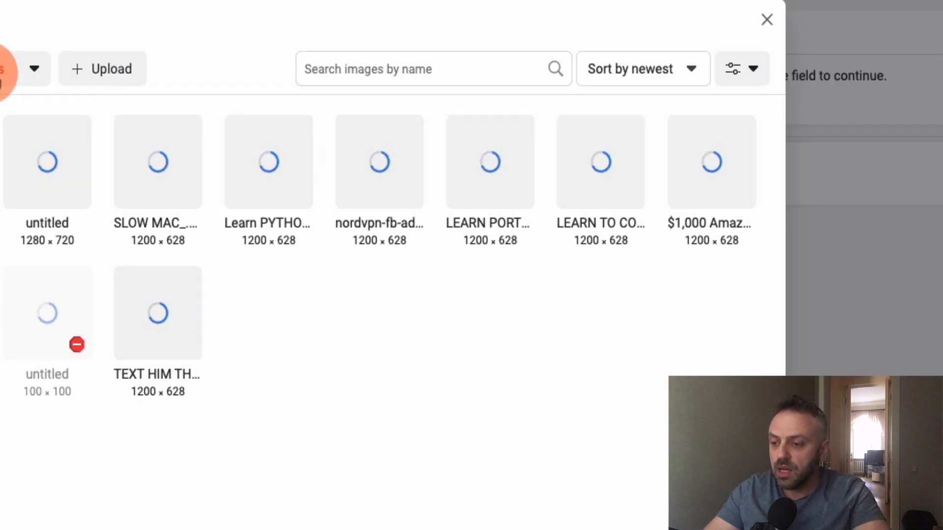
pyautogui.click(10, 214)
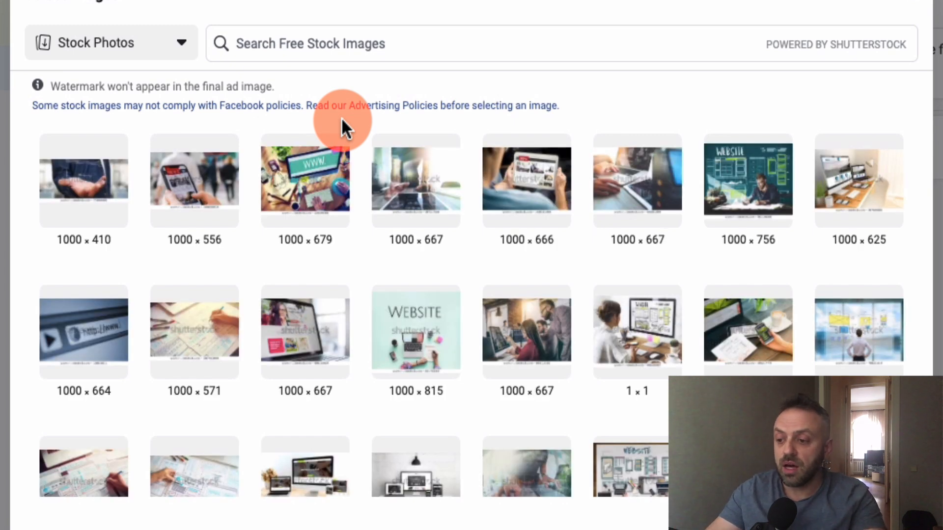
# Step: Search the stock photos for "ebook" and use the photo of the bearded man writing at a table with a tablet as the ad image
pyautogui.click(349, 35)
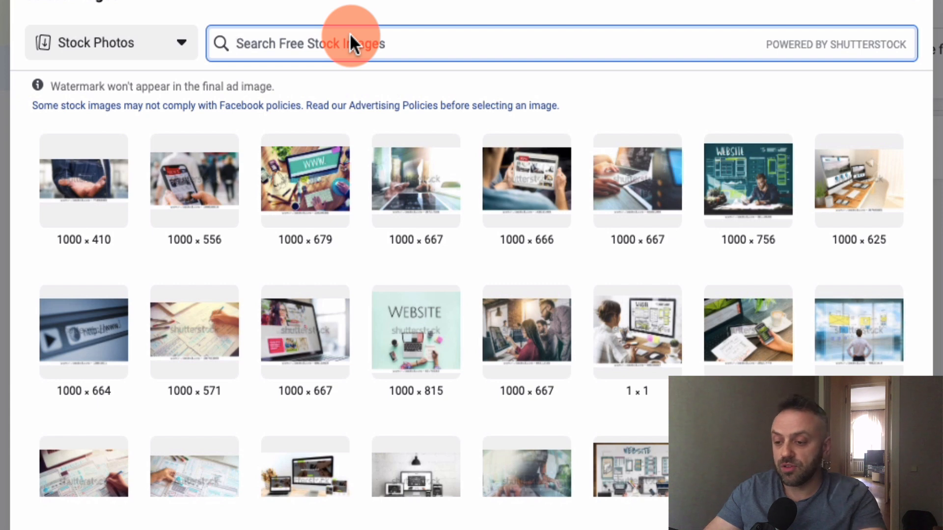
pyautogui.write('ebook')
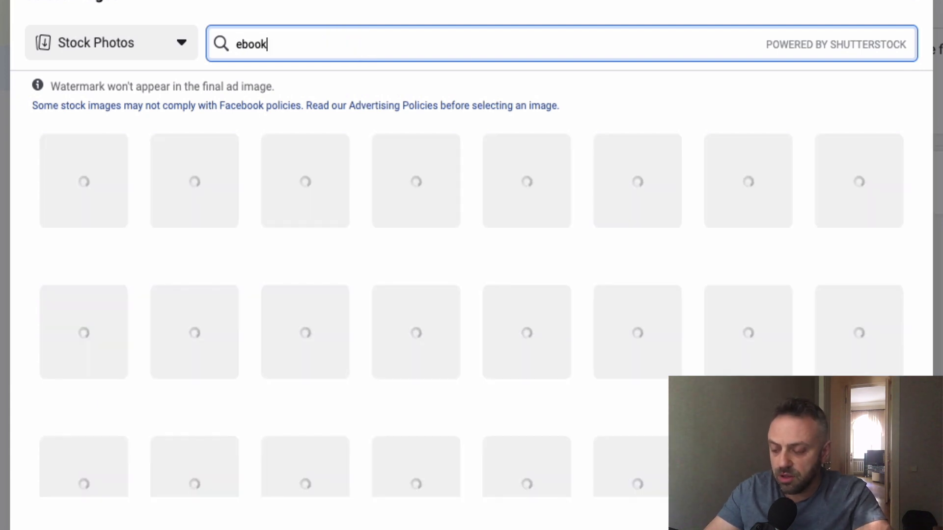
pyautogui.scroll(-3, 502, 267)
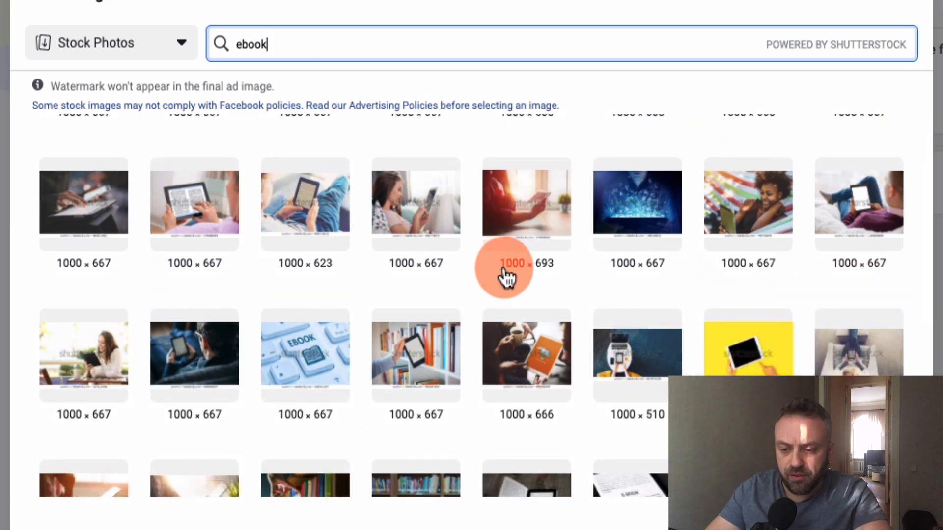
pyautogui.scroll(3, 740, 225)
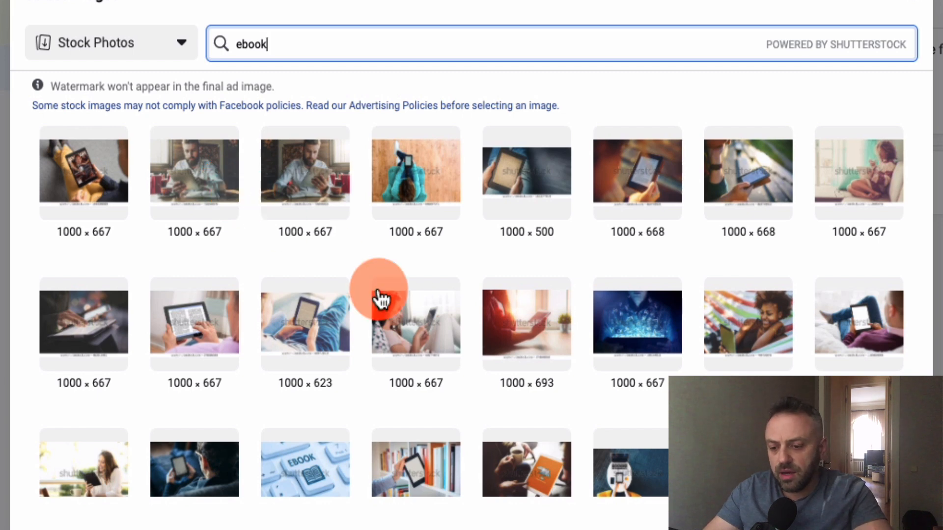
pyautogui.scroll(-3, 383, 294)
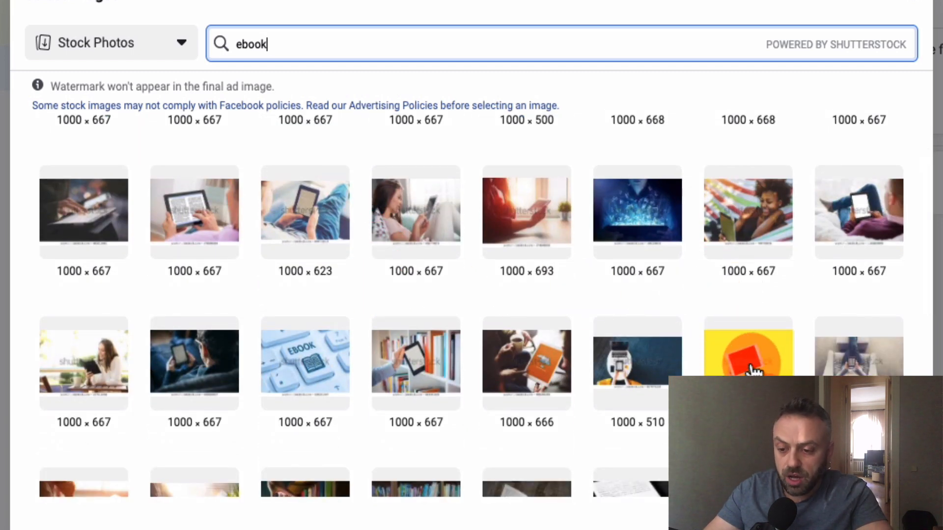
pyautogui.click(553, 321)
pyautogui.scroll(3, 552, 322)
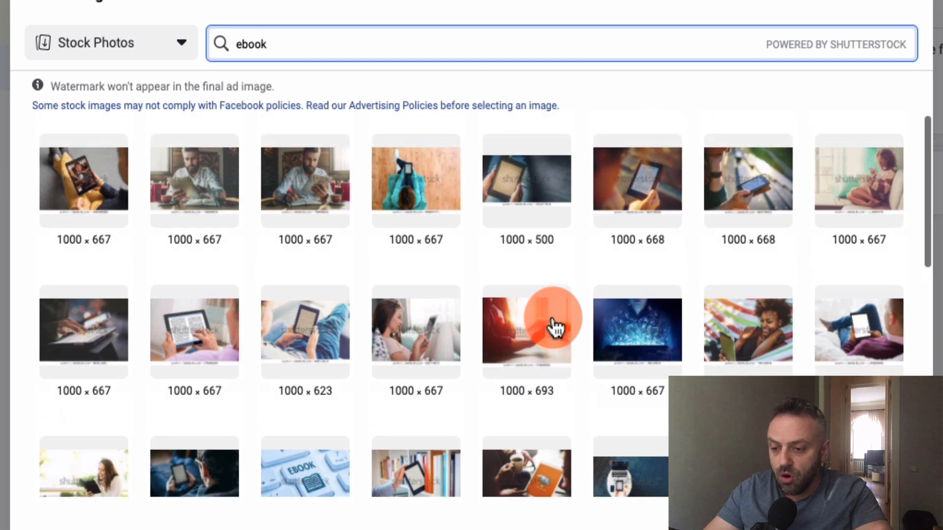
pyautogui.click(311, 185)
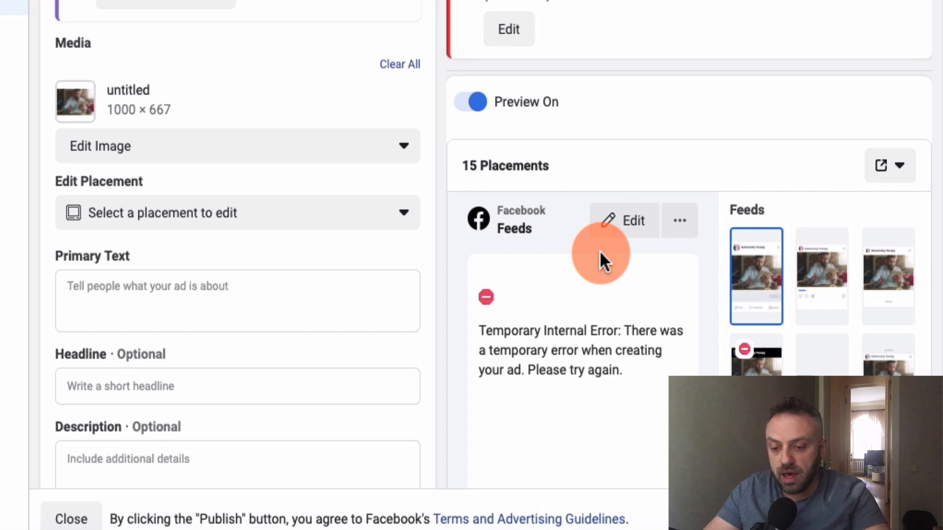
# Step: Preview the ad in the Instagram Feed and Facebook Marketplace placements
pyautogui.click(810, 293)
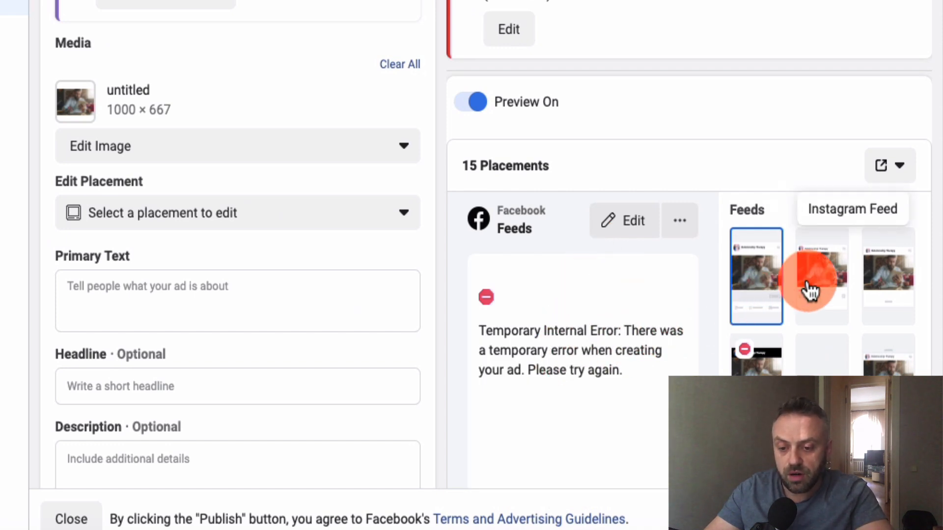
pyautogui.click(780, 294)
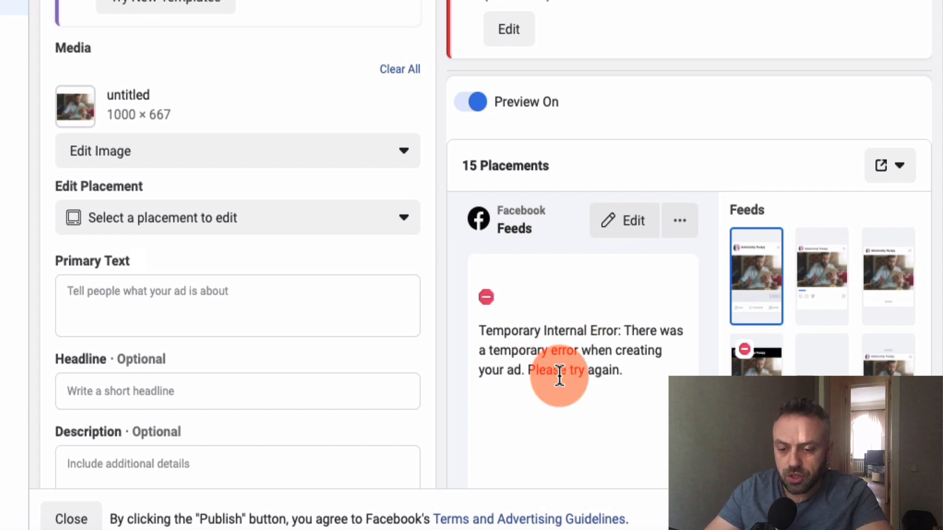
pyautogui.click(813, 310)
pyautogui.click(889, 301)
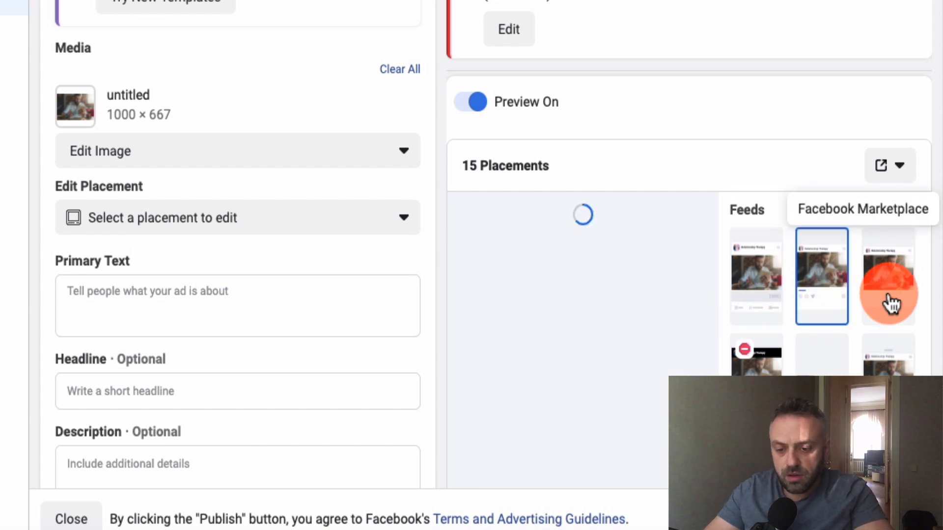
pyautogui.scroll(-3, 615, 367)
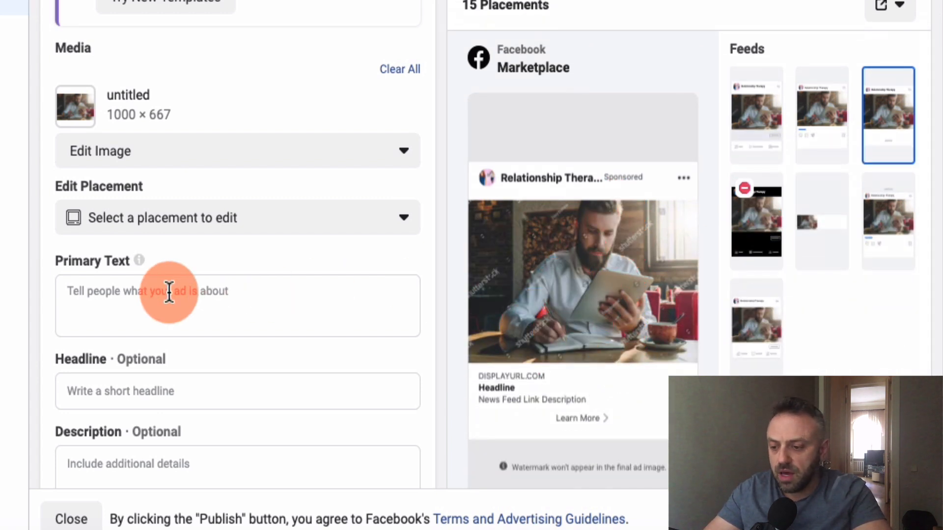
# Step: Set the ad's primary text to "Ready to self publish your first book? Check out our review of awesome self-publishing software."
pyautogui.click(150, 292)
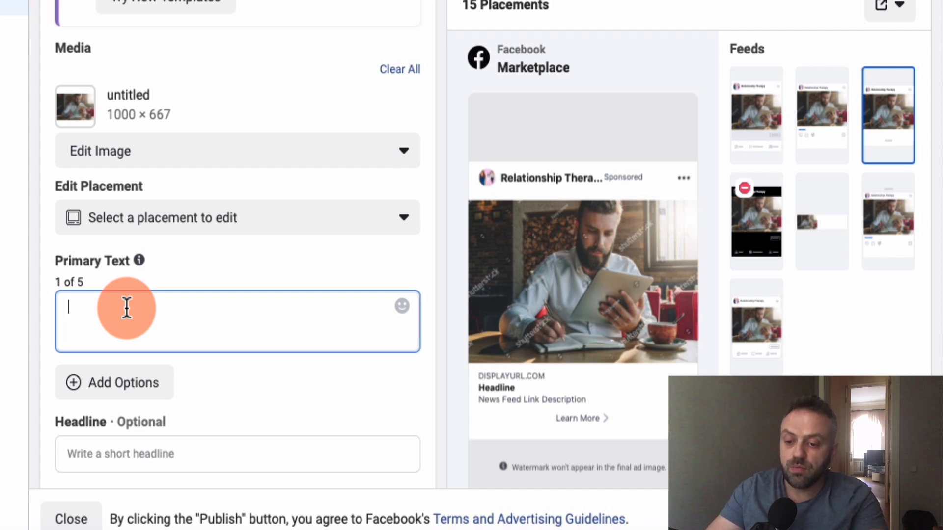
pyautogui.write('Ready o')
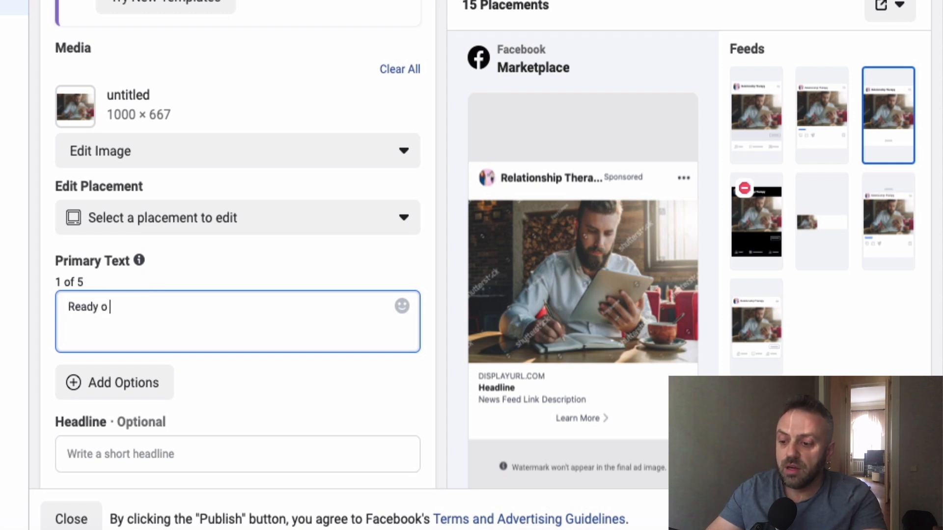
pyautogui.press('BackSpace')
pyautogui.write('to self p')
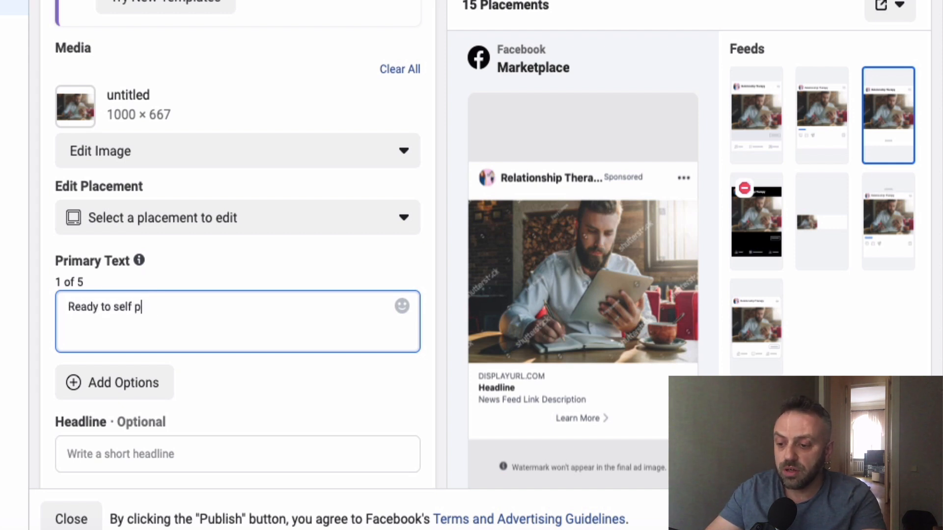
pyautogui.write('ublish your first')
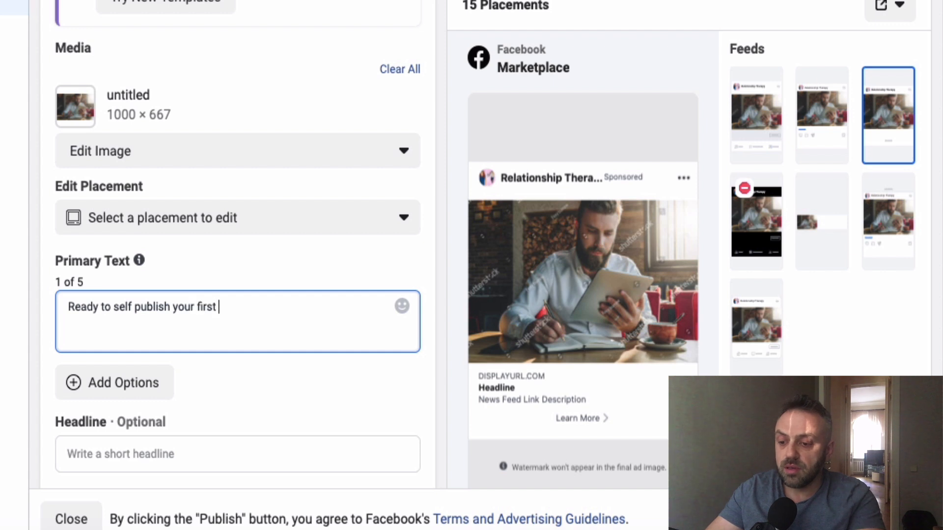
pyautogui.write('book? Check out our review of awesome self-publishing software.')
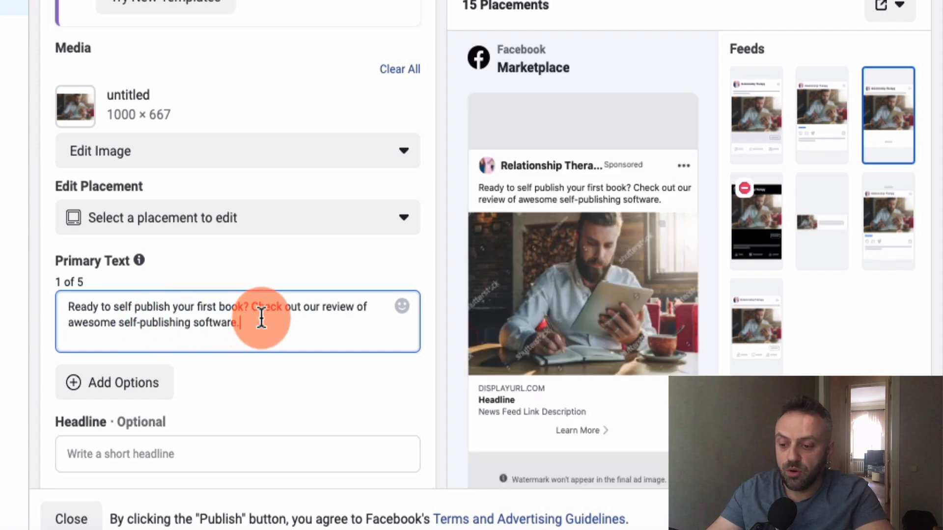
# Step: Open the ad's Website URL for editing and check the display link and call-to-action settings
pyautogui.scroll(-3, 143, 337)
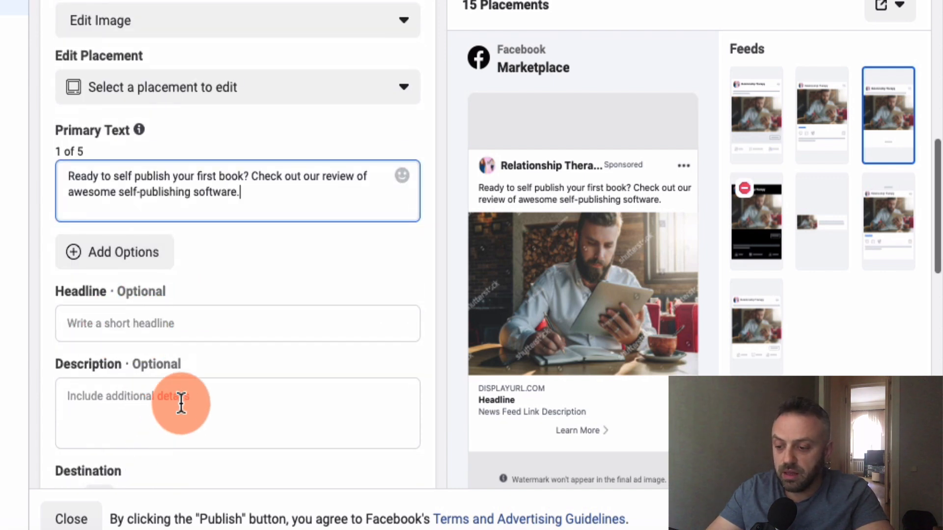
pyautogui.scroll(-5, 129, 407)
pyautogui.scroll(-3, 128, 408)
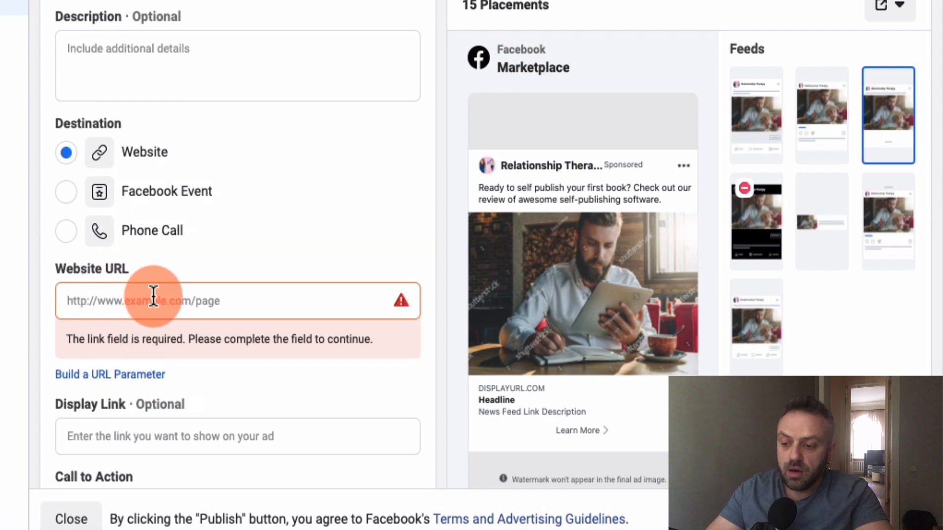
pyautogui.click(187, 301)
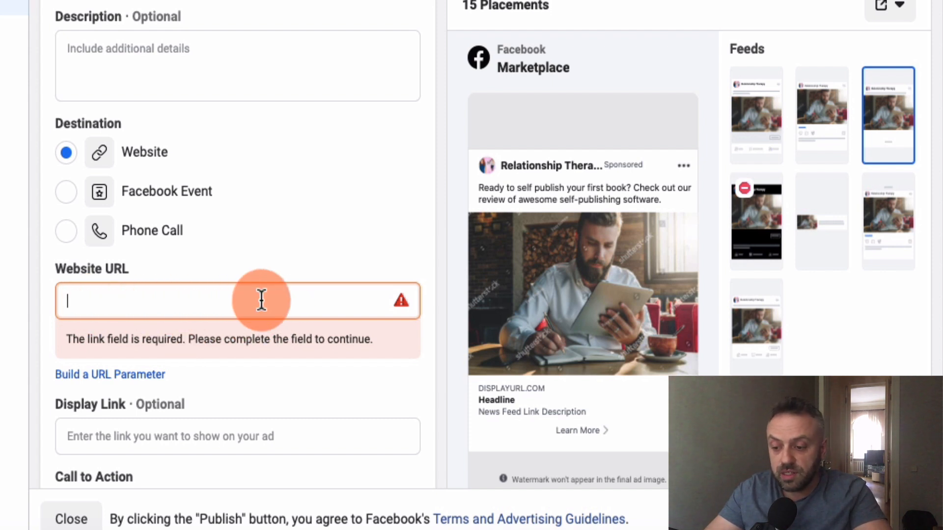
pyautogui.scroll(-3, 262, 302)
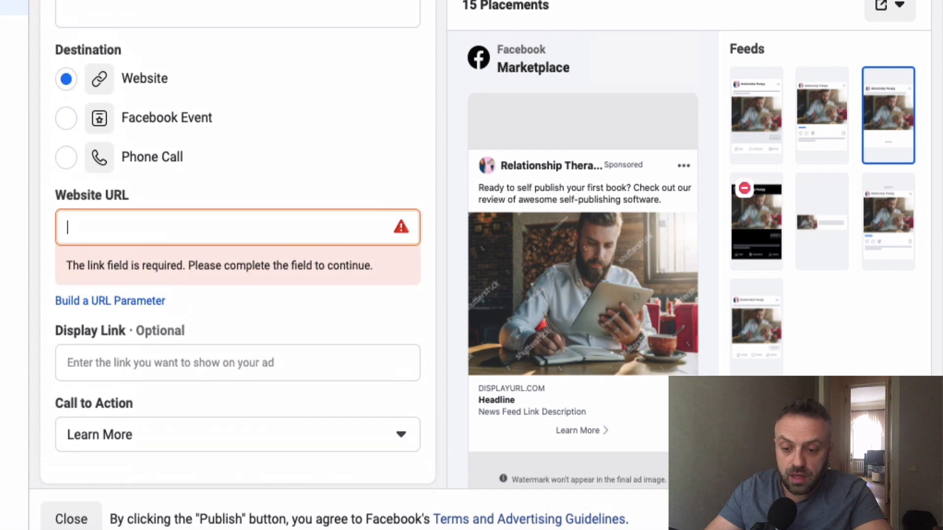